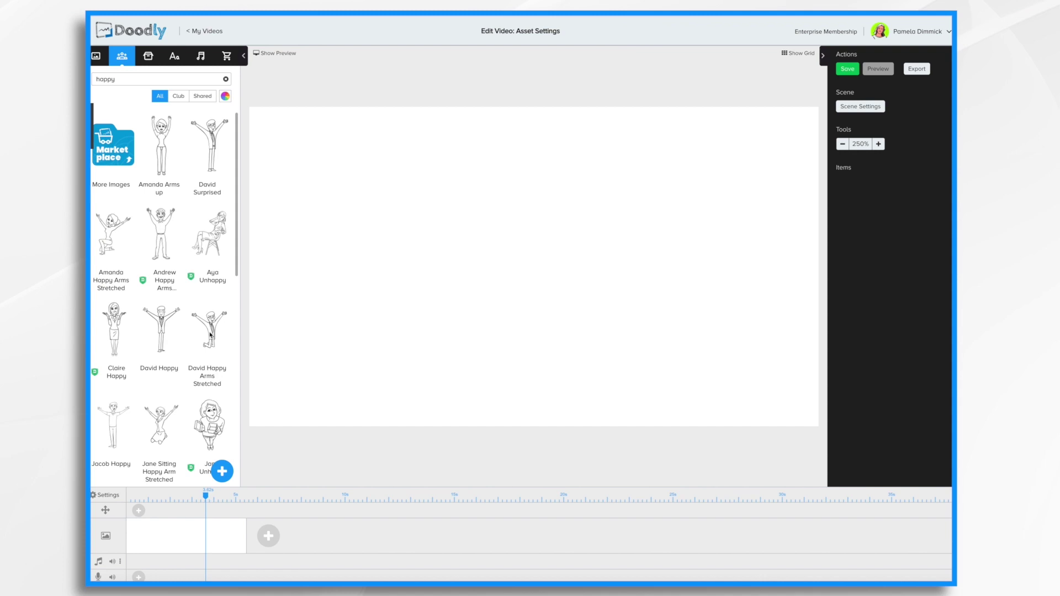
Place the arms-stretched David character and a sleeping dog on the canvas
left_click_drag(208, 335, 371, 263)
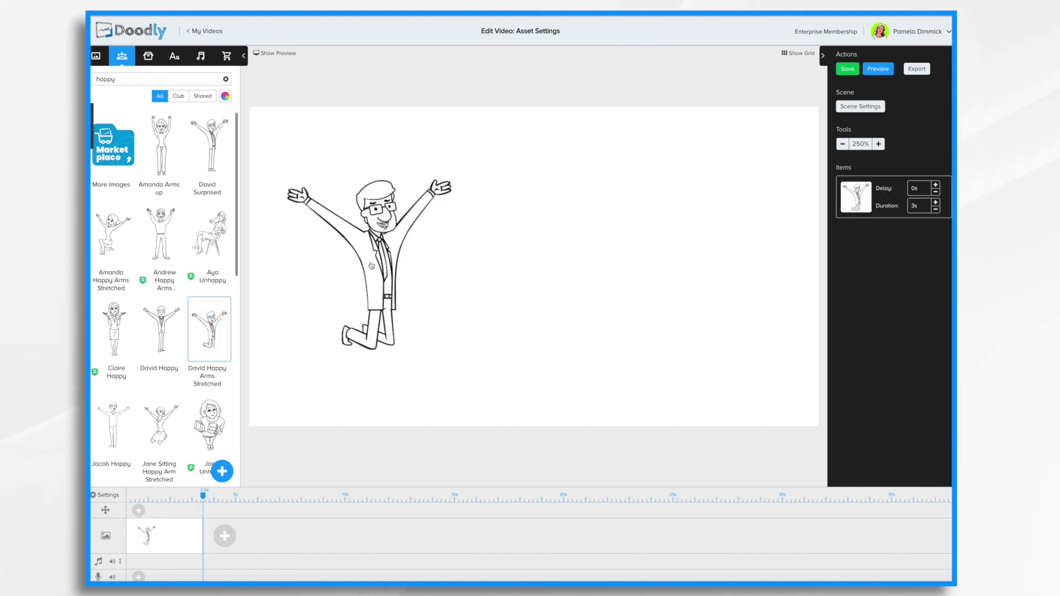
left_click(149, 56)
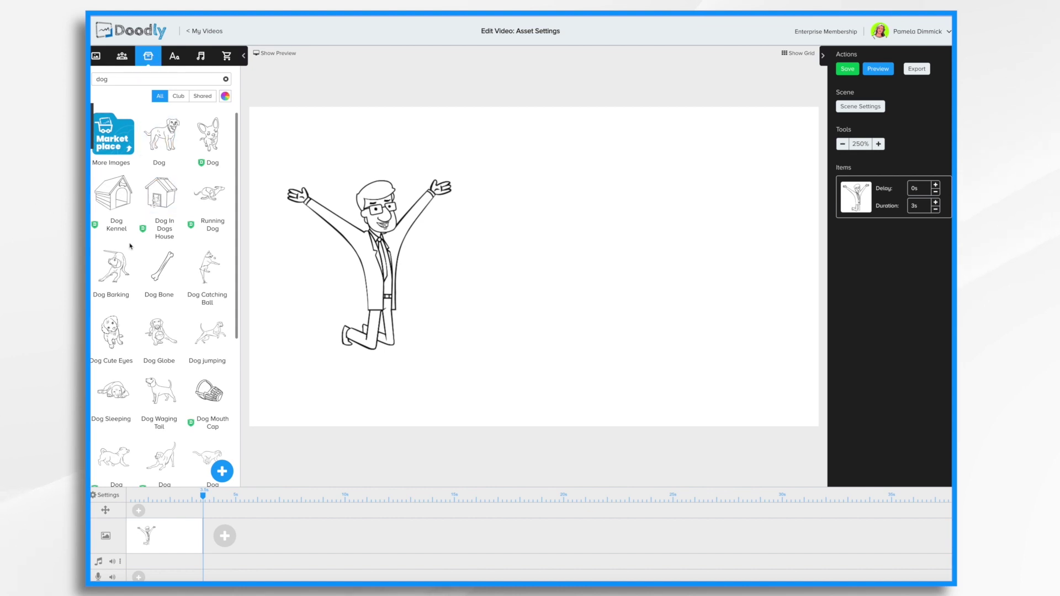
left_click_drag(115, 406, 662, 373)
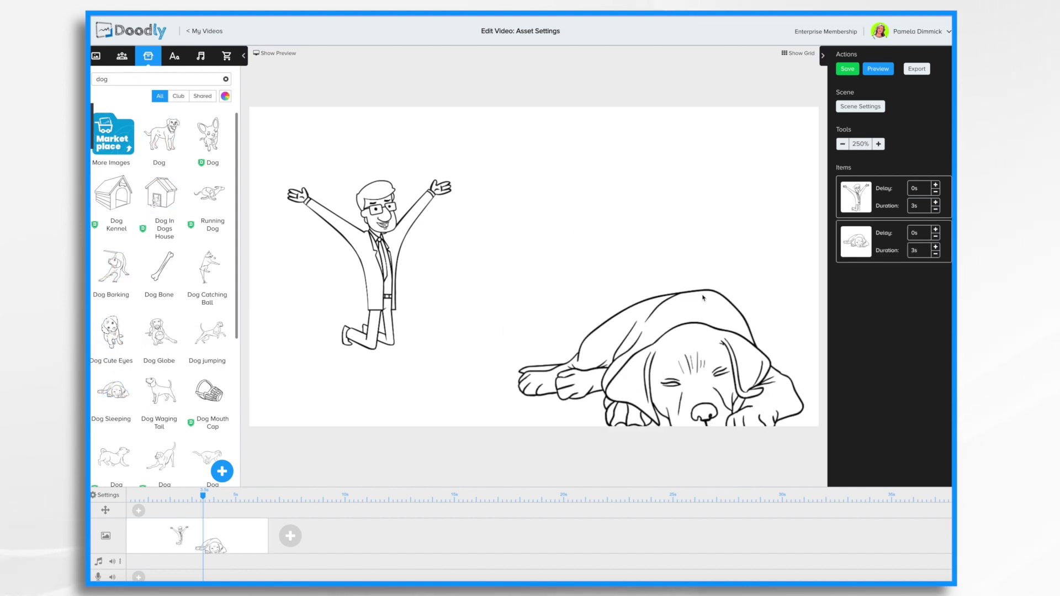
Add an Architects Daughter text reading 'Asset Settings' and save the scene
left_click(174, 57)
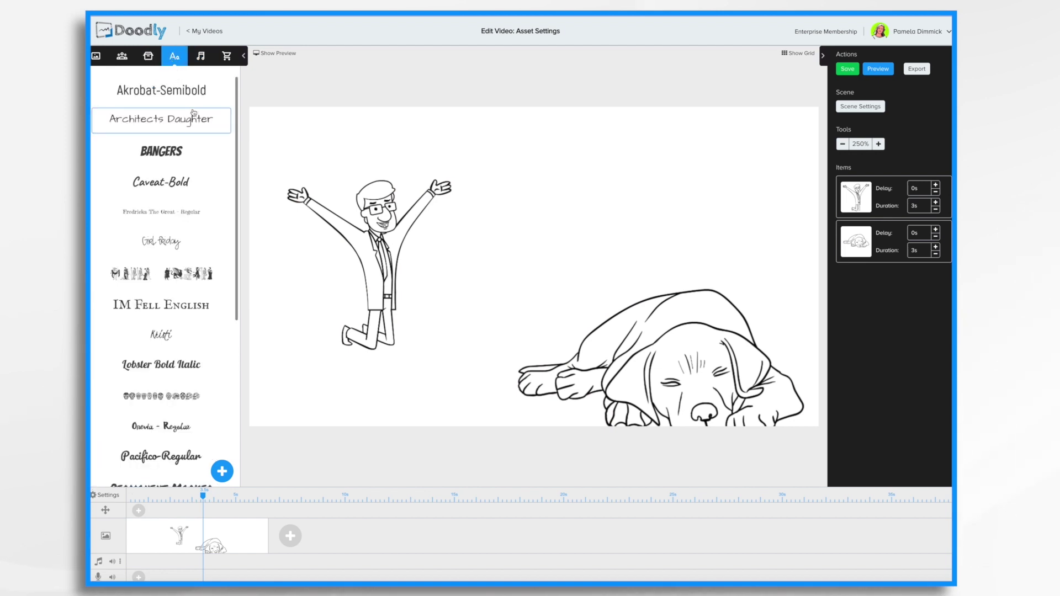
left_click_drag(194, 120, 592, 192)
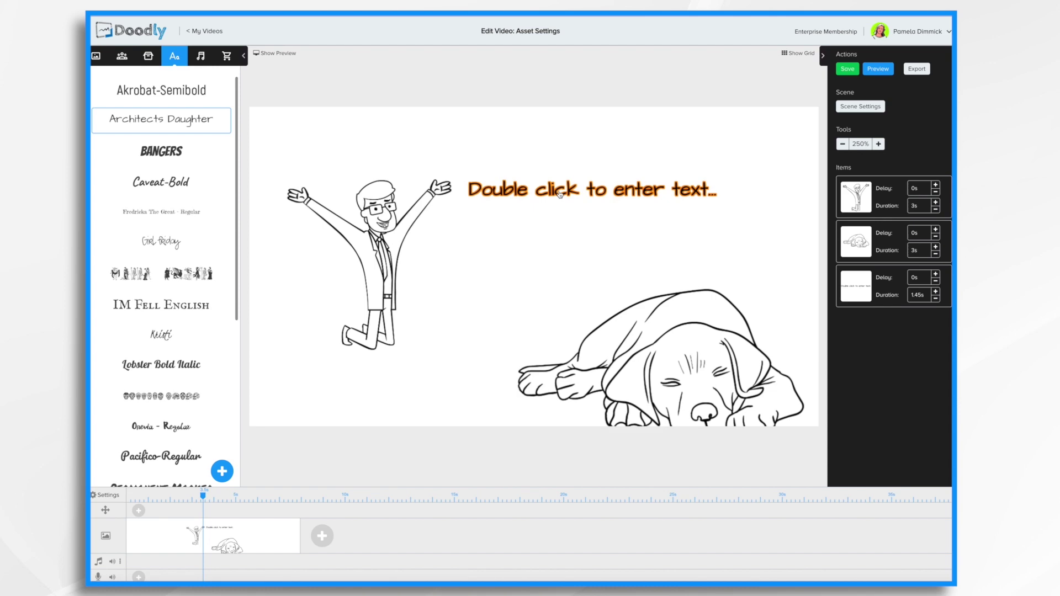
double_click(560, 193)
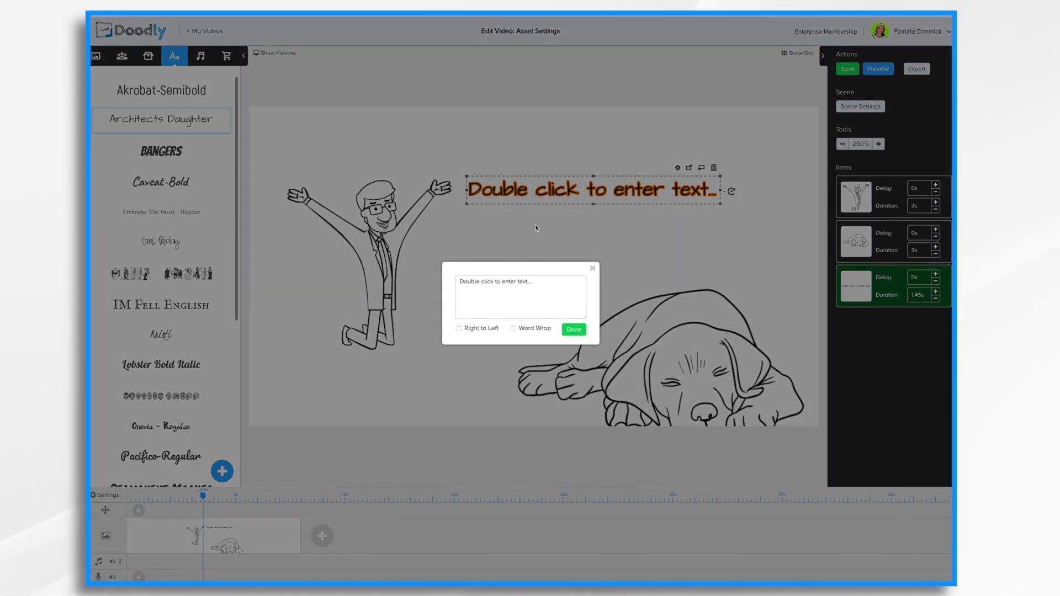
key("ctrl+a")
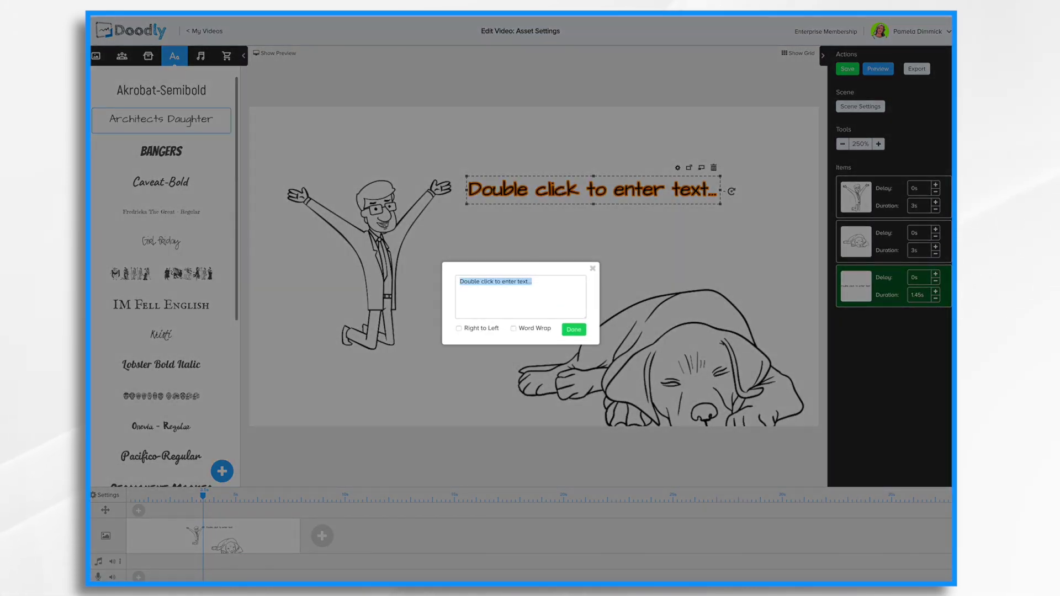
type("Asset Settings")
left_click(574, 329)
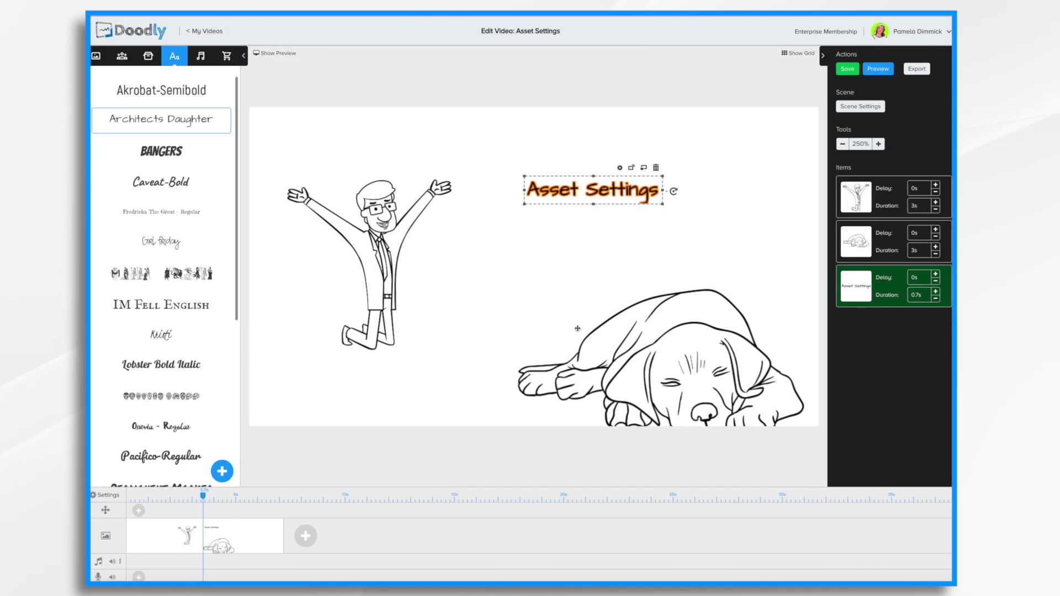
key("ctrl+s")
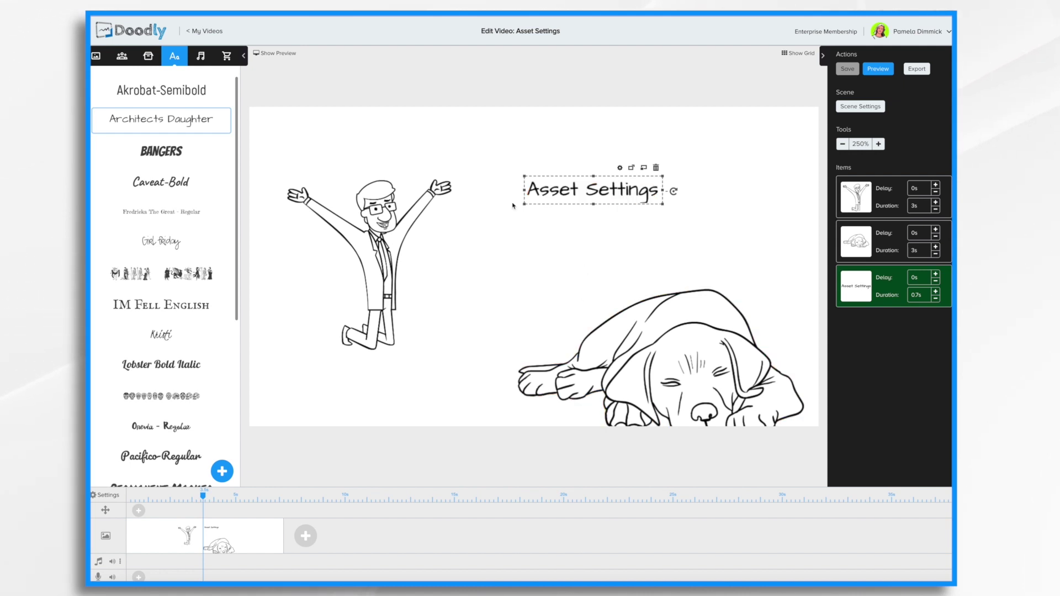
Resize the David character from his bottom and corner handles, then nudge him slightly
left_click(396, 247)
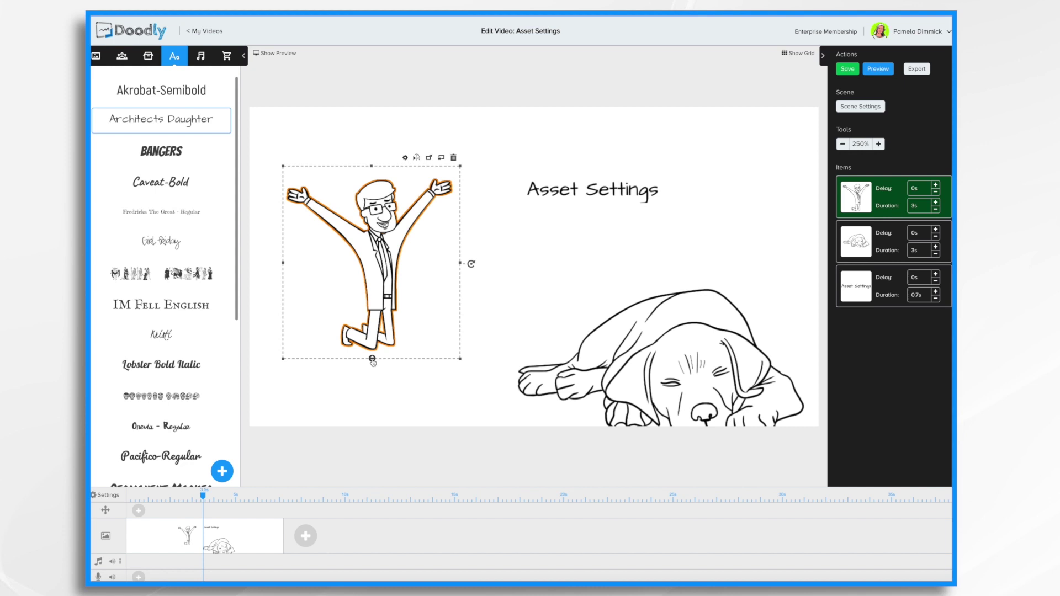
left_click_drag(372, 360, 372, 412)
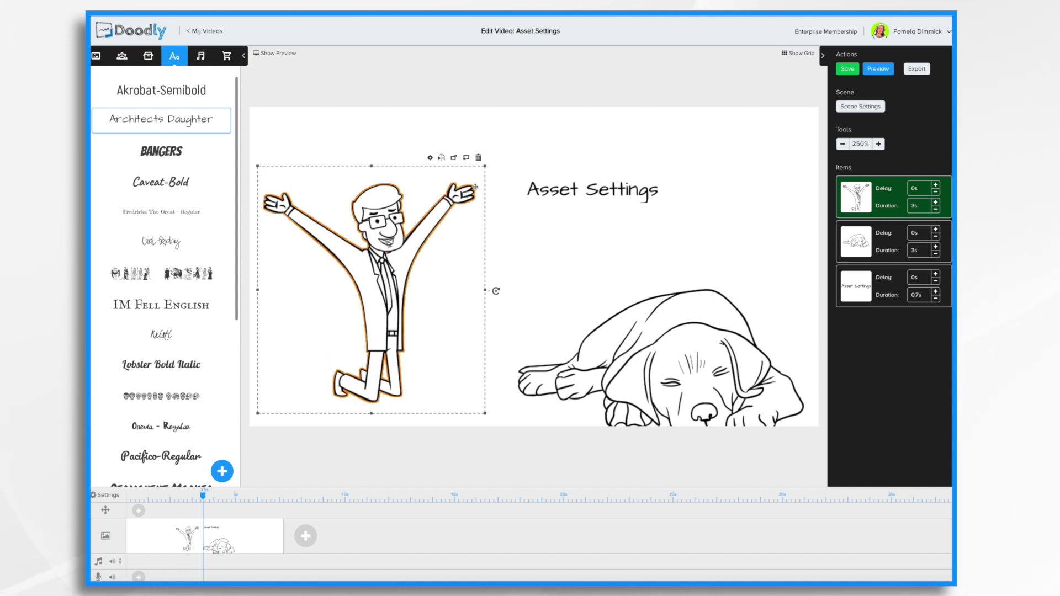
mouse_move(487, 169)
left_mouse_down()
mouse_move(547, 126)
mouse_move(429, 253)
mouse_move(568, 112)
mouse_move(518, 176)
left_mouse_up()
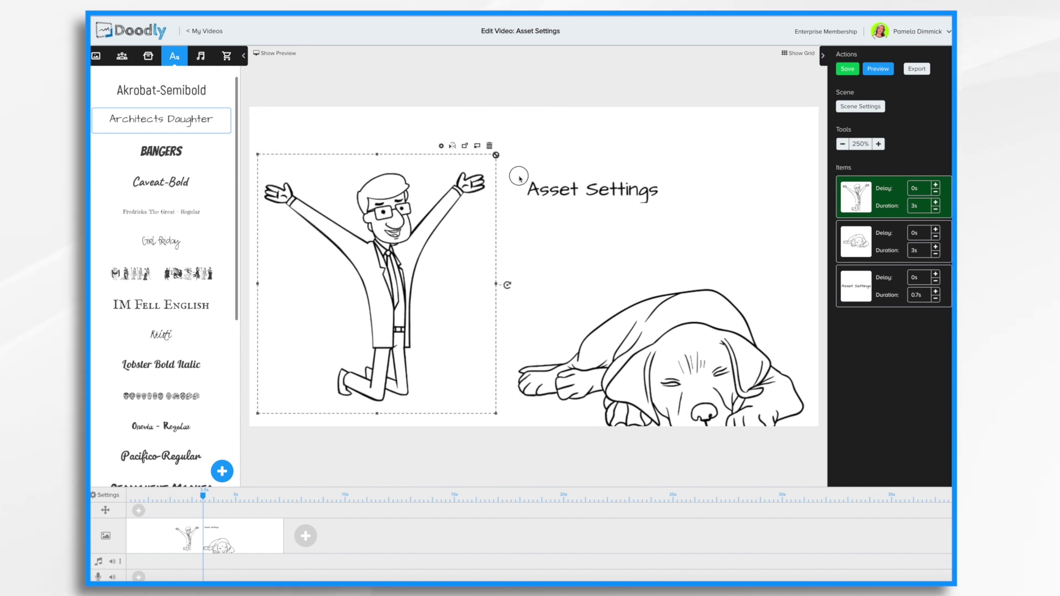
mouse_move(377, 271)
left_mouse_down()
mouse_move(387, 217)
mouse_move(379, 254)
mouse_move(401, 270)
mouse_move(370, 226)
mouse_move(372, 253)
mouse_move(381, 255)
mouse_move(382, 214)
mouse_move(358, 255)
mouse_move(487, 227)
mouse_move(389, 262)
mouse_move(384, 238)
left_mouse_up()
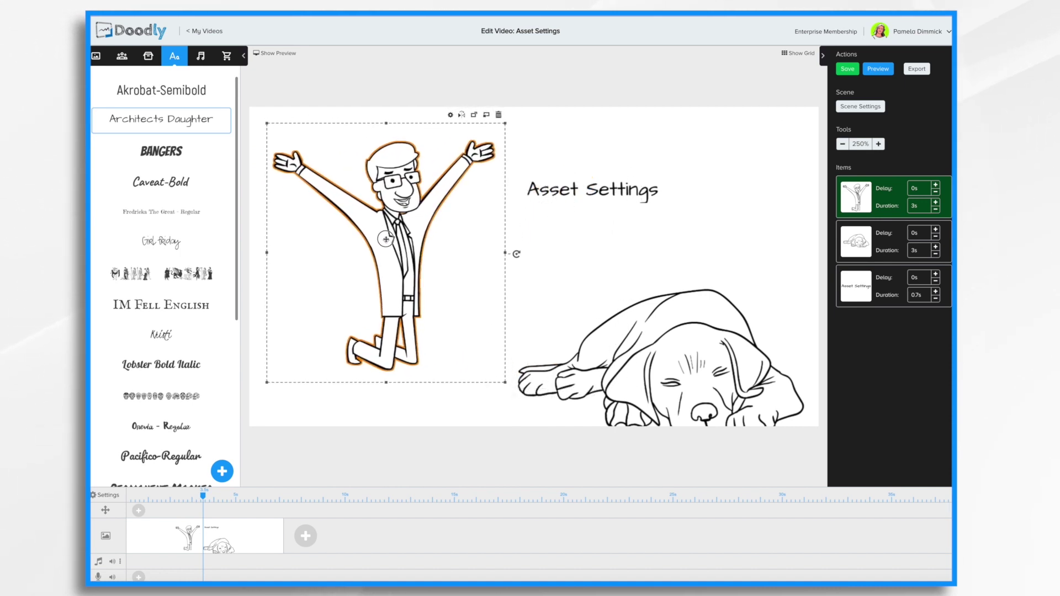
Shrink the sleeping dog from its corners and move it to the man's feet
left_click(700, 352)
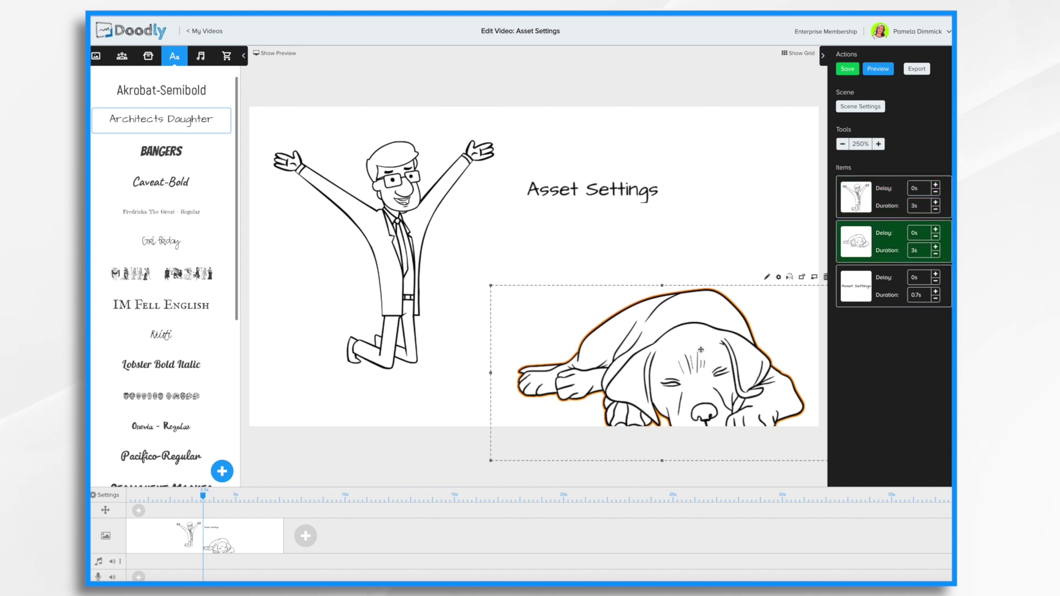
left_click_drag(701, 352, 692, 309)
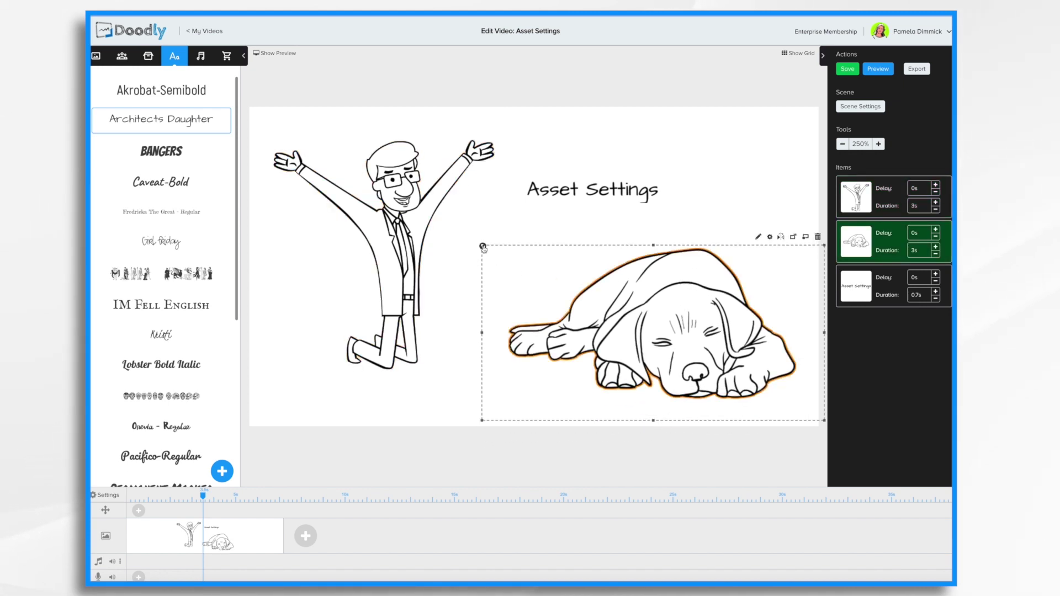
left_click_drag(483, 247, 568, 299)
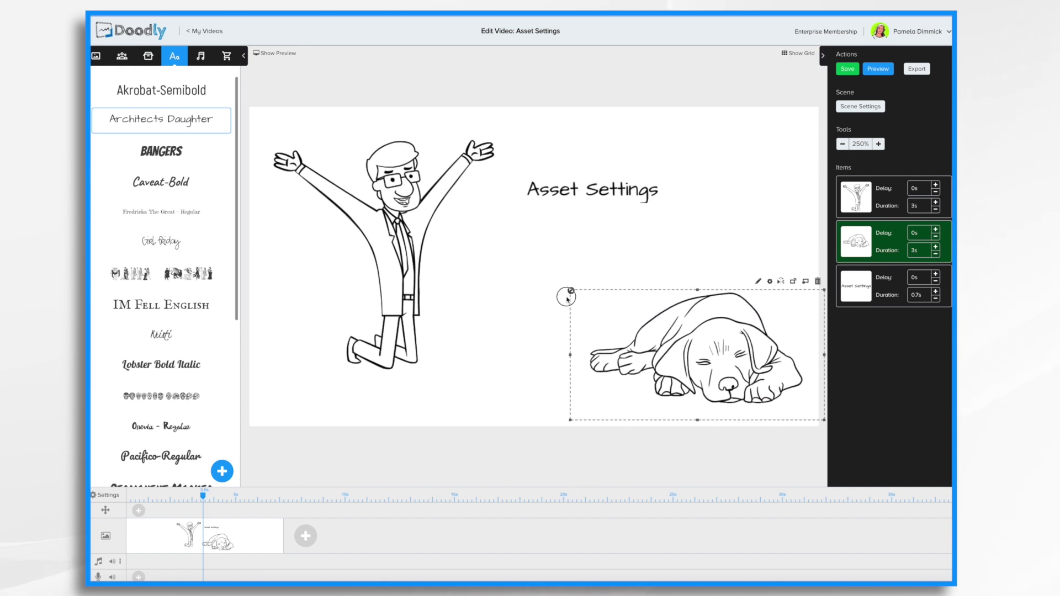
left_click_drag(700, 334, 478, 324)
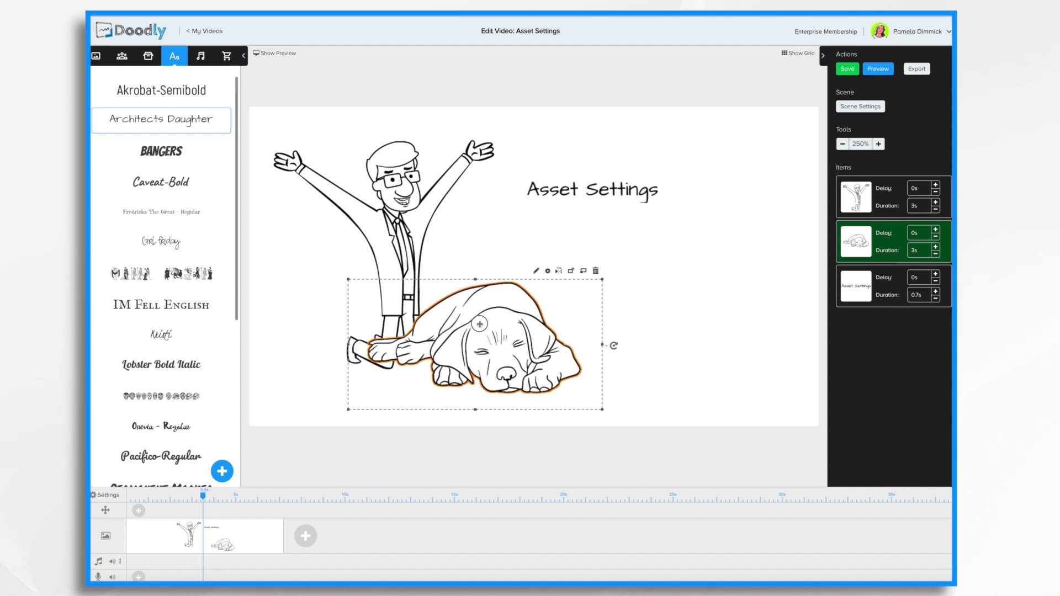
left_click_drag(602, 279, 566, 298)
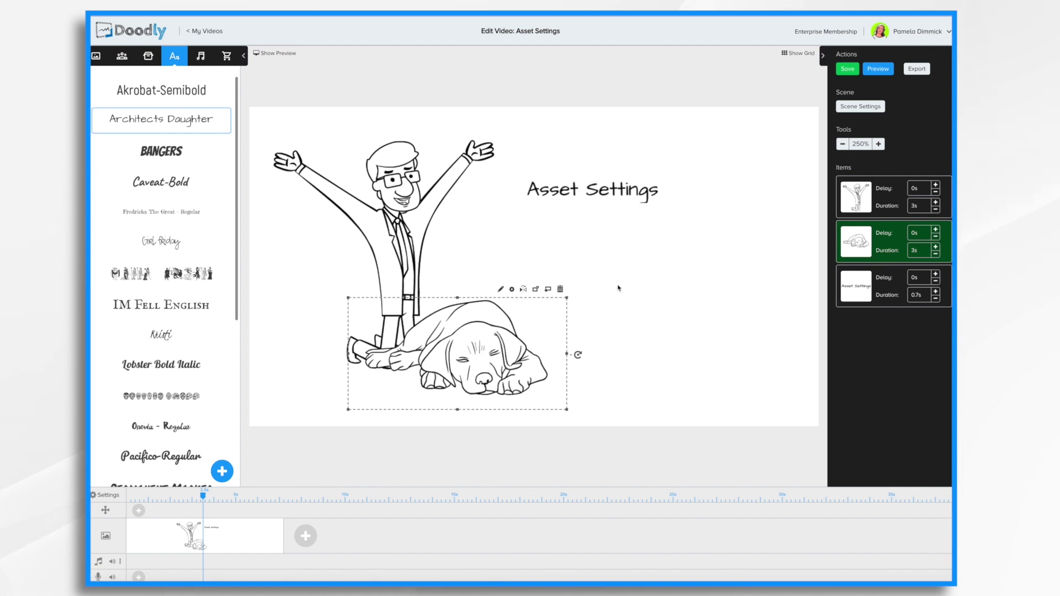
Mirror the sleeping dog back and forth with its flip icon
left_click(523, 290)
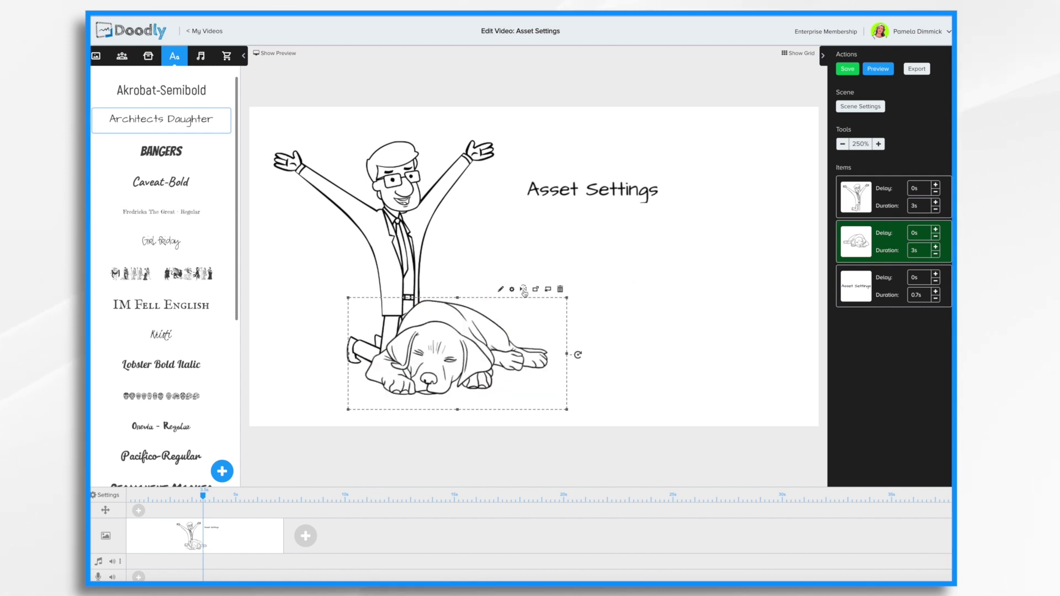
left_click(523, 290)
left_click(523, 290)
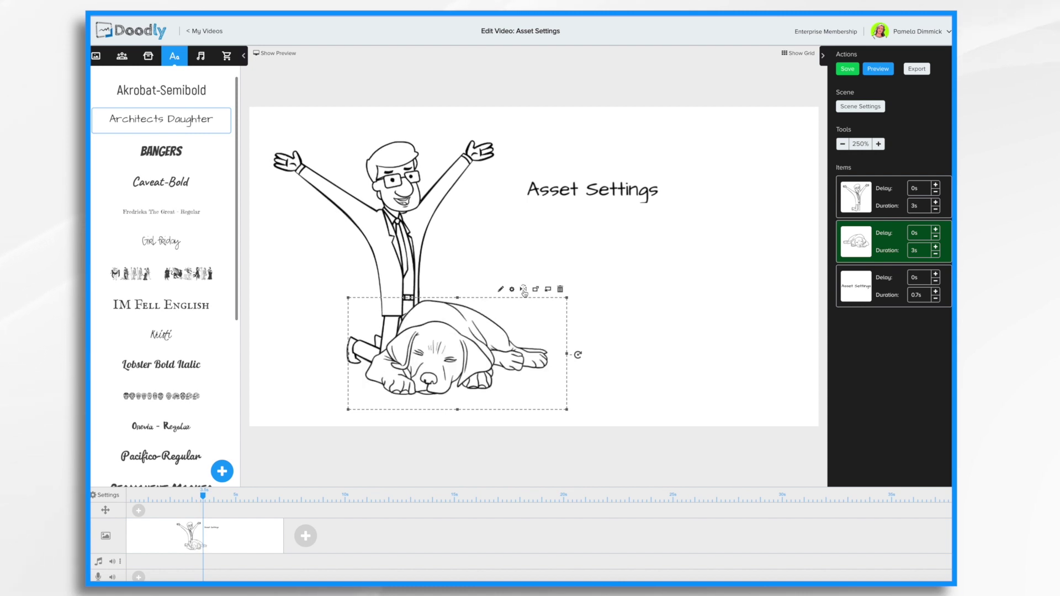
left_click(524, 291)
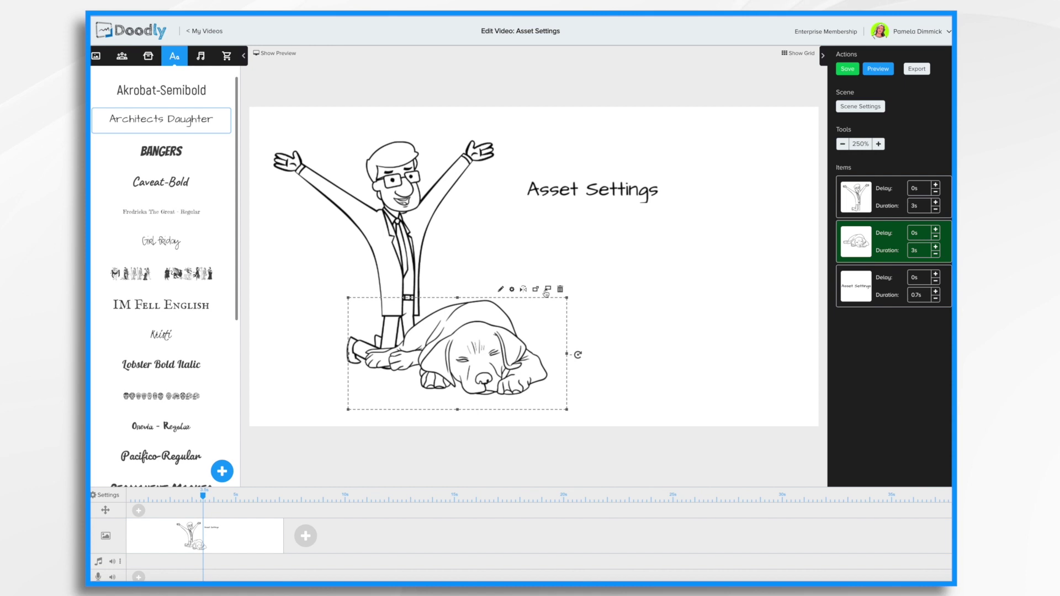
Try the dog's layer order behind and in front of the man, then delete it
left_click(547, 290)
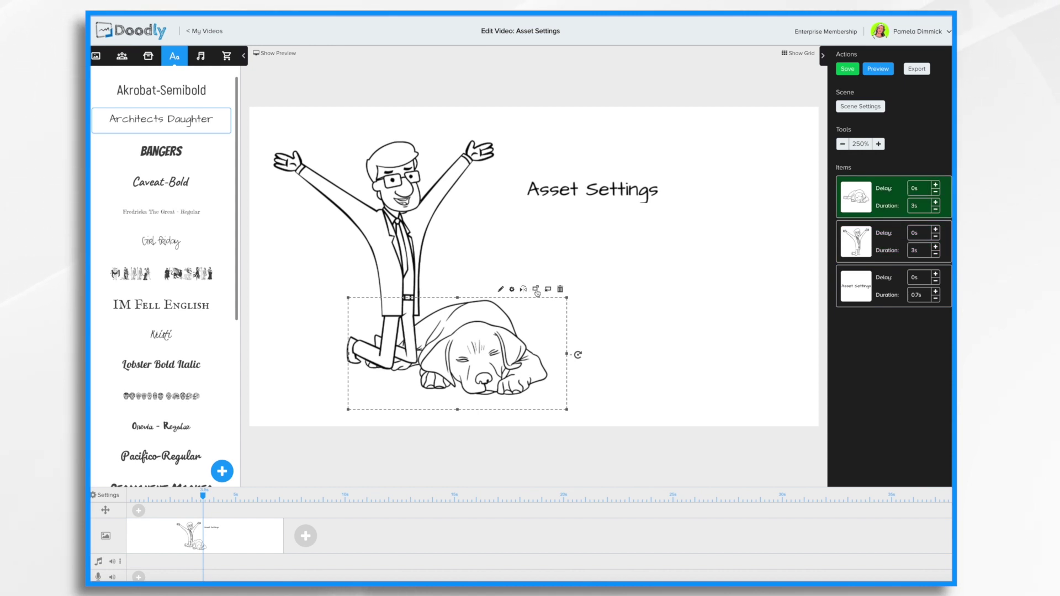
left_click(547, 290)
left_click(548, 291)
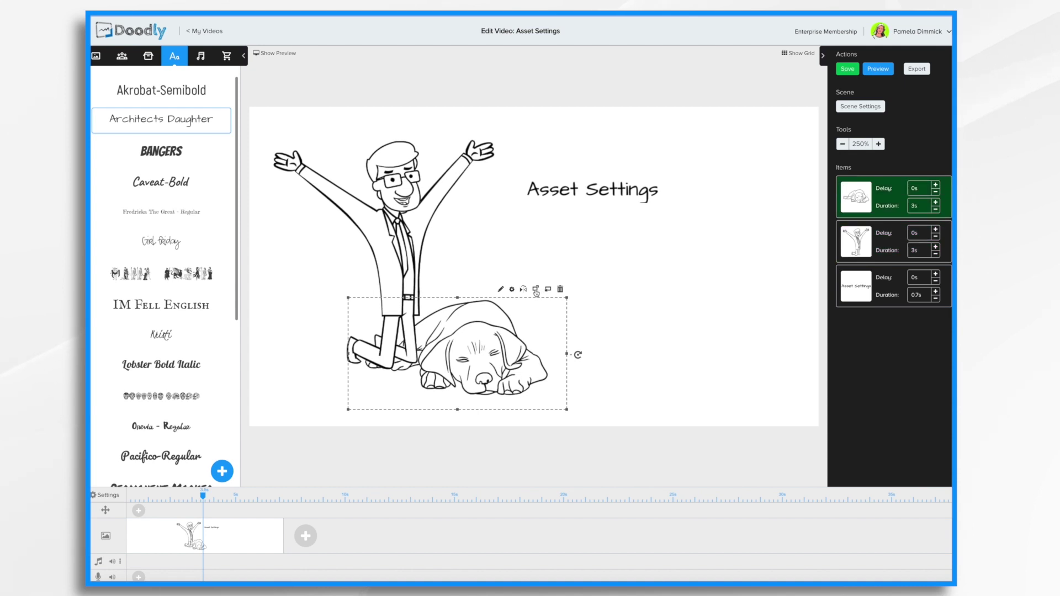
left_click(548, 290)
left_click(549, 289)
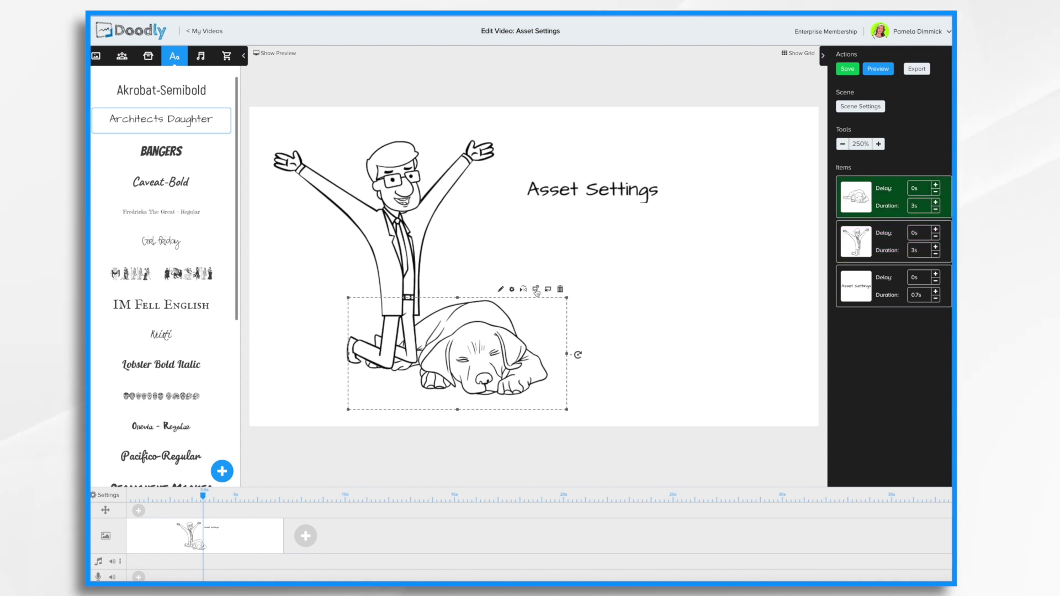
left_click(547, 291)
left_click(547, 291)
left_click(561, 289)
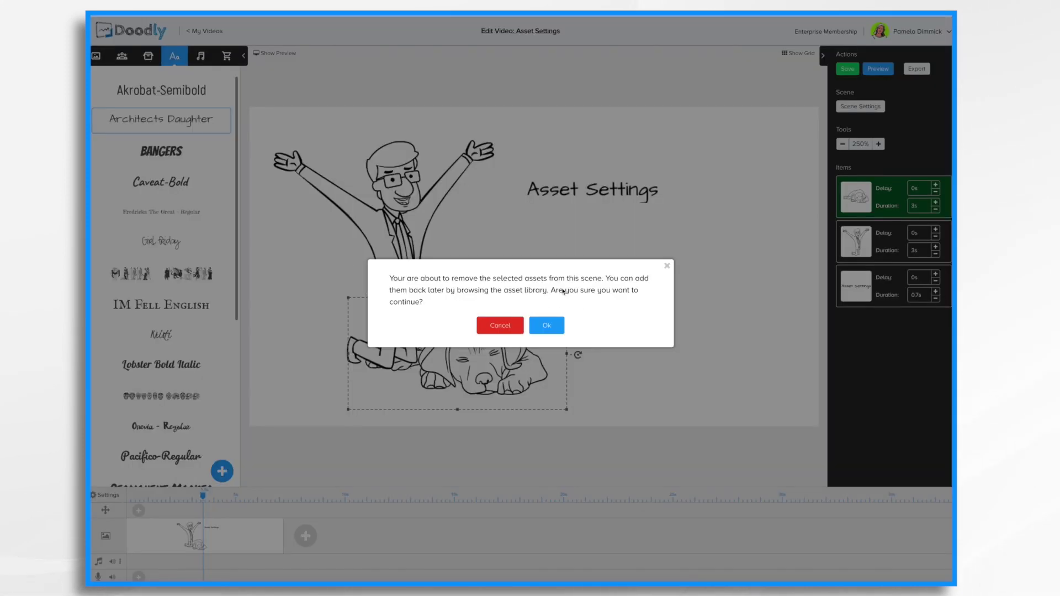
left_click(550, 327)
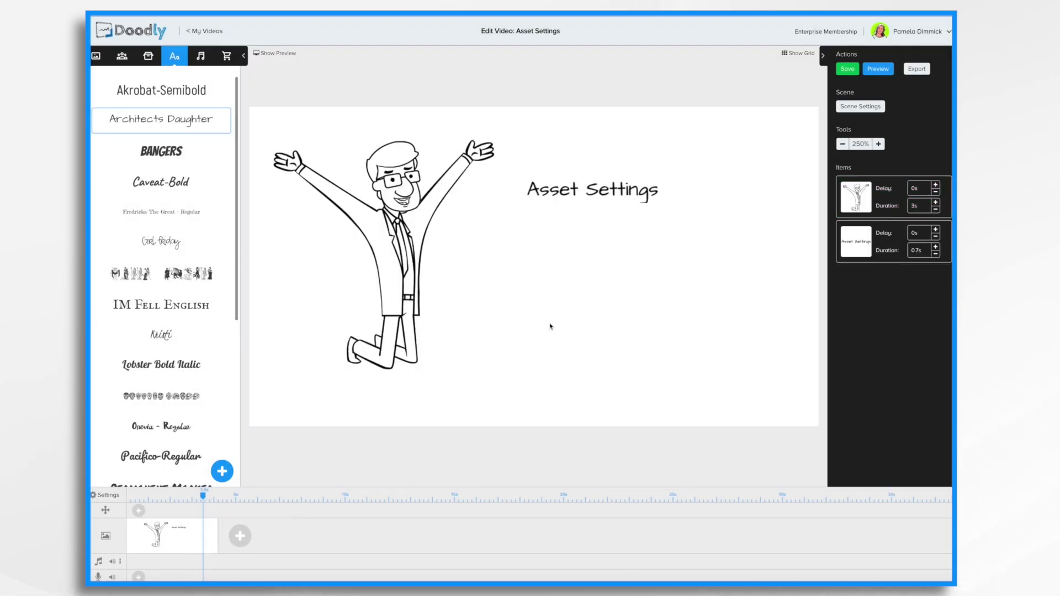
Drag the 'Asset Settings' text left beside the man and enlarge it slightly
left_click(605, 192)
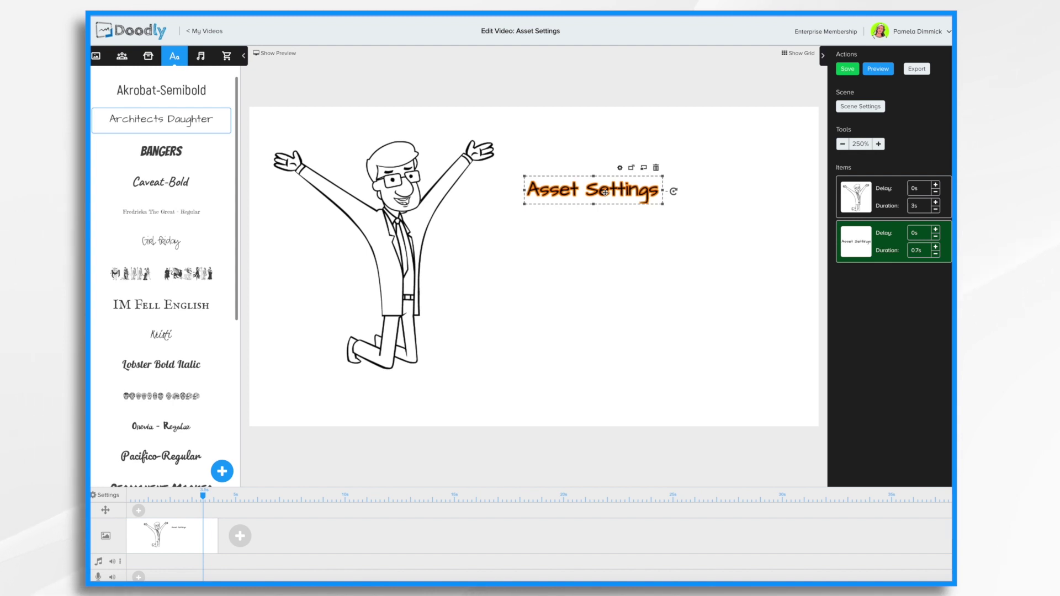
left_click_drag(605, 193, 828, 270)
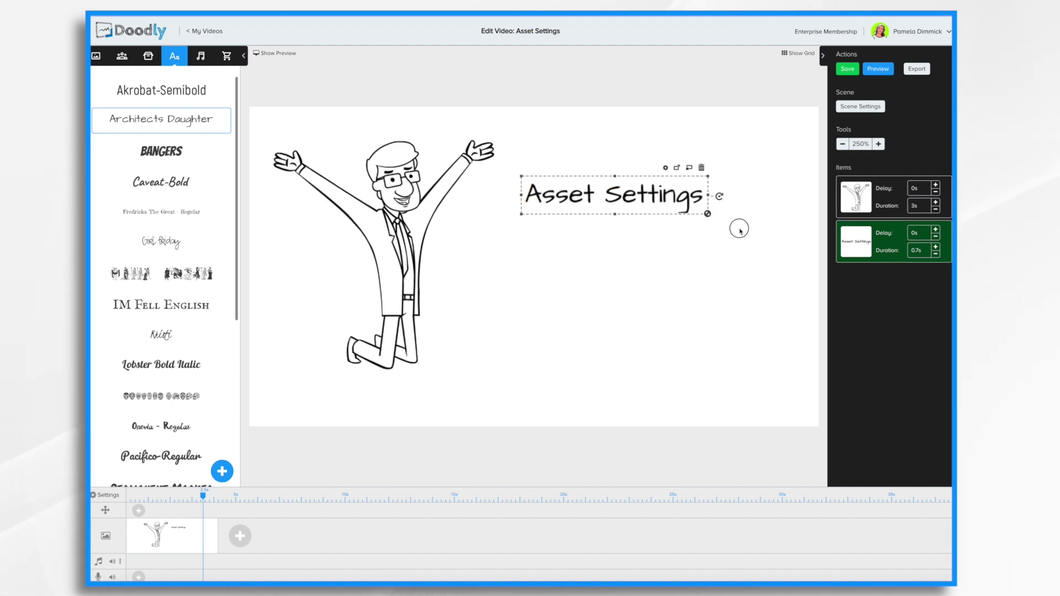
left_click_drag(737, 235, 683, 247)
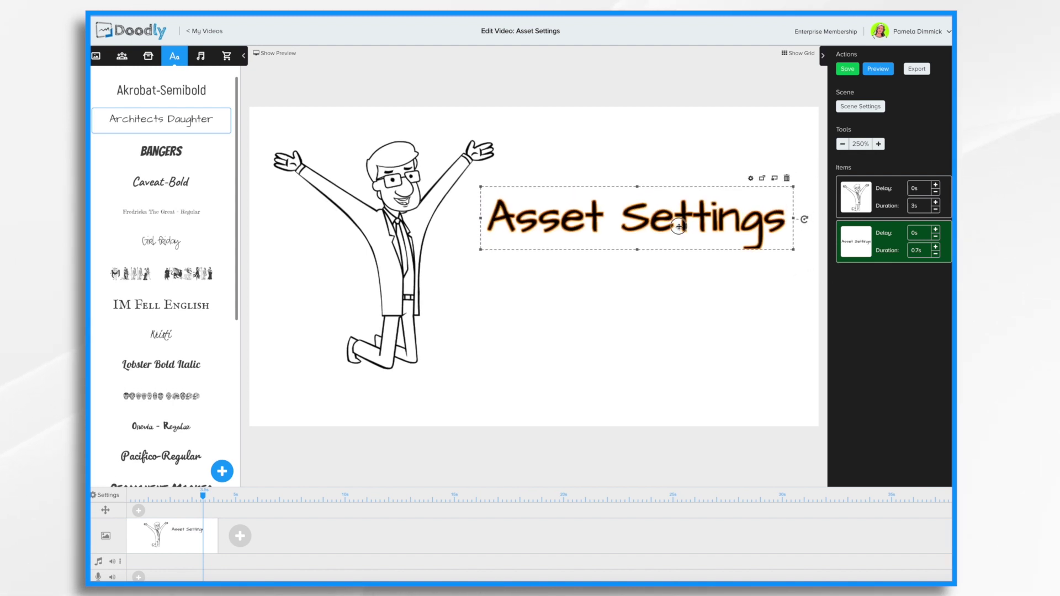
left_click_drag(780, 189, 791, 191)
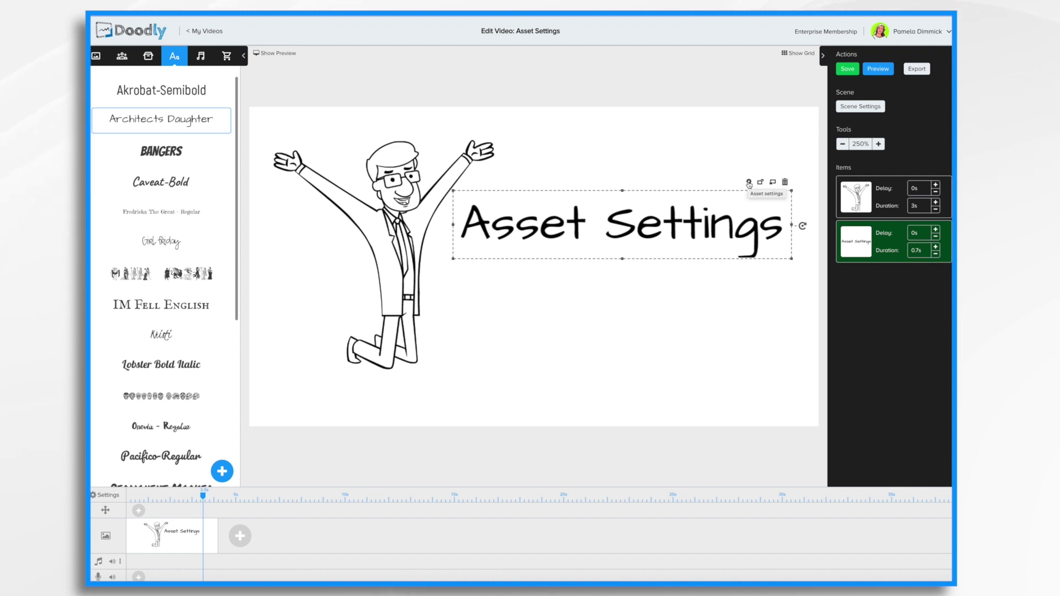
Open and close the title text's settings dialog twice without changes
left_click(748, 182)
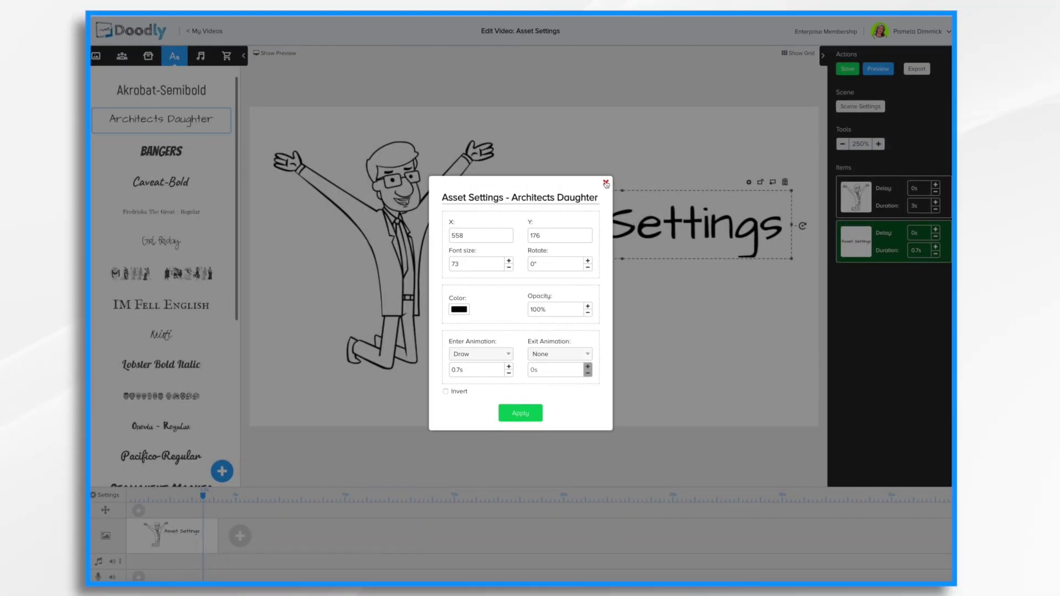
left_click(605, 183)
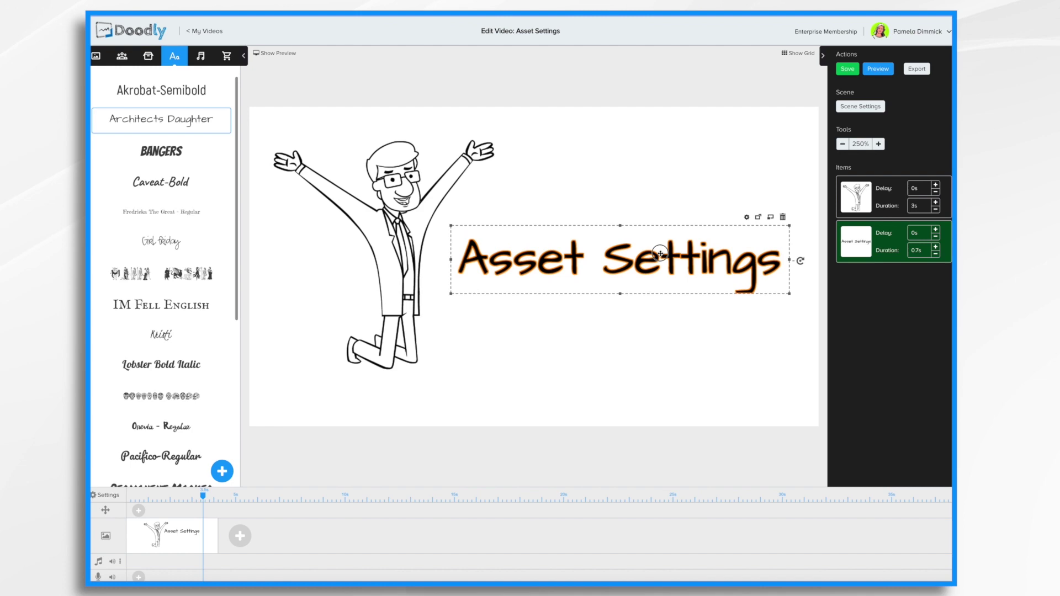
left_click(746, 218)
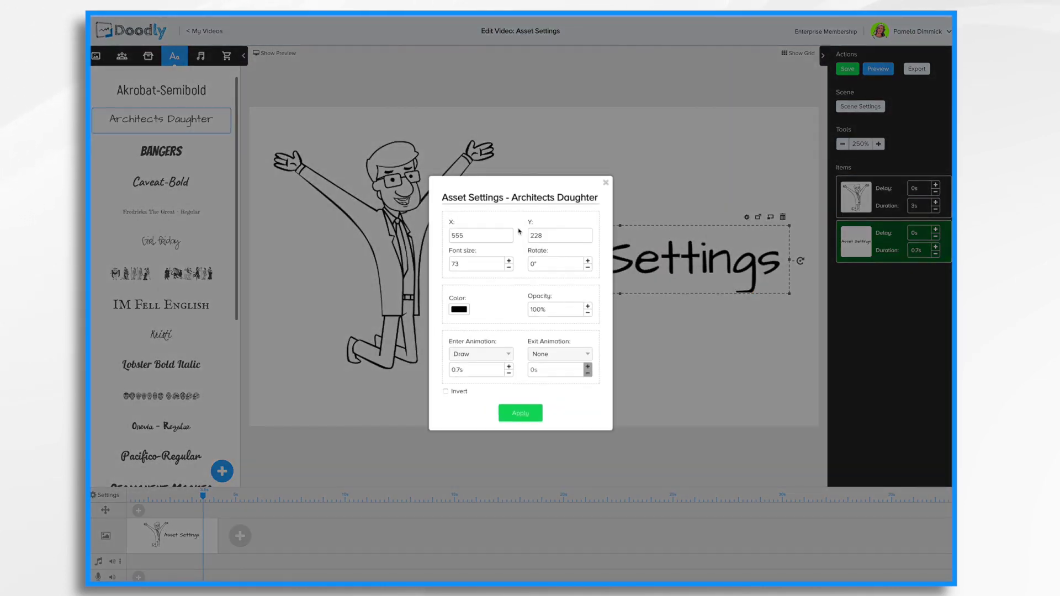
key("Return")
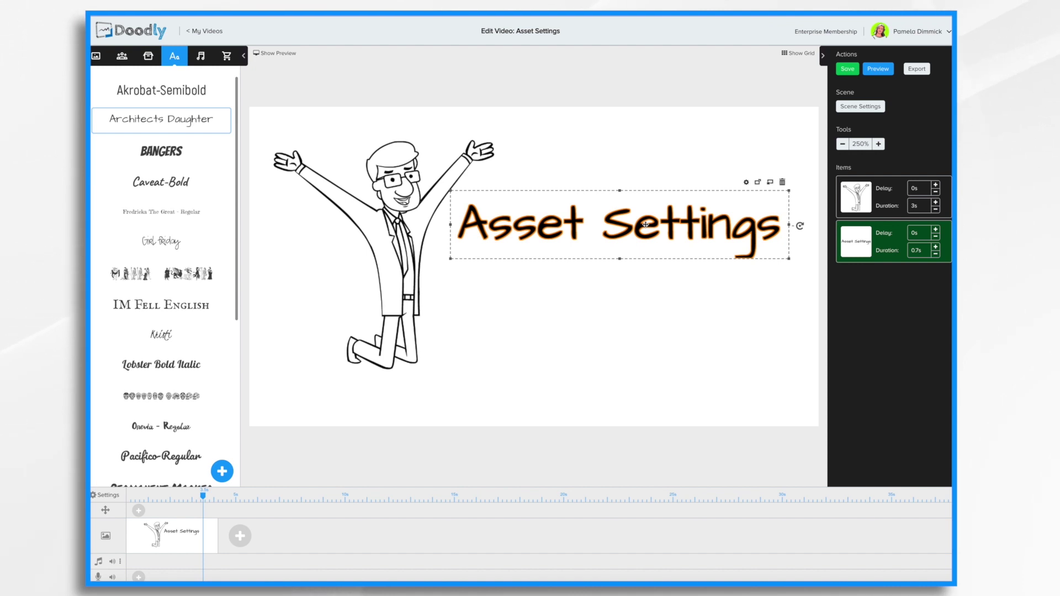
Nudge the title slightly, check its settings again, and add a blank scene
left_click_drag(645, 225, 643, 227)
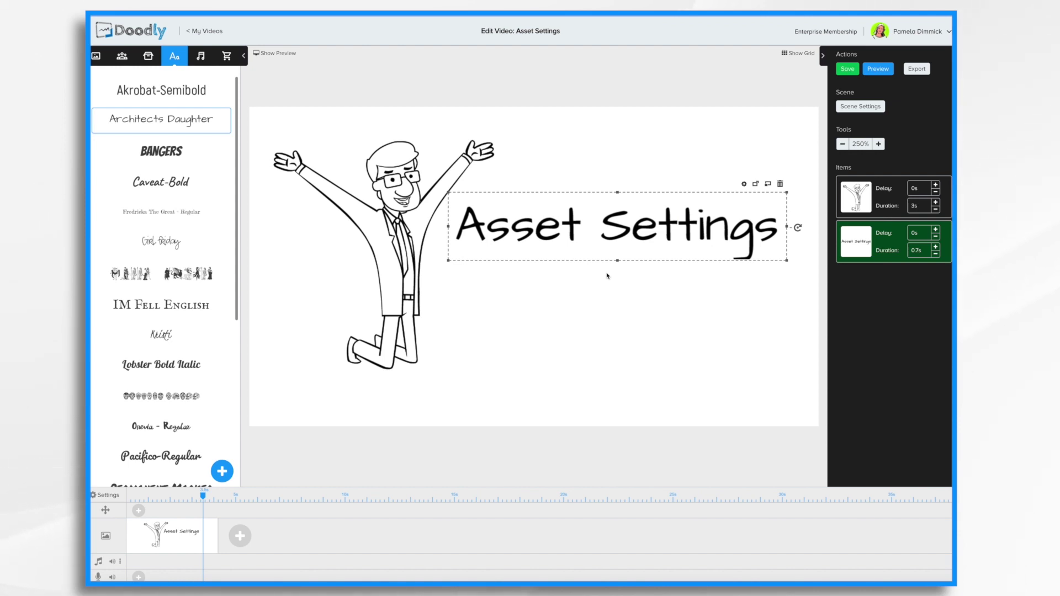
left_click(743, 183)
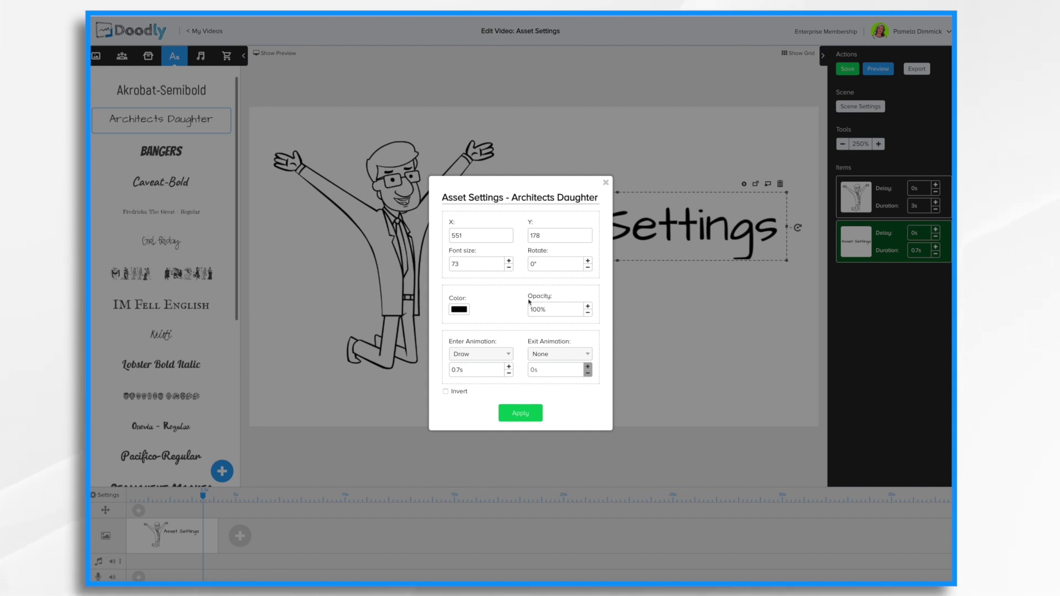
left_click(529, 413)
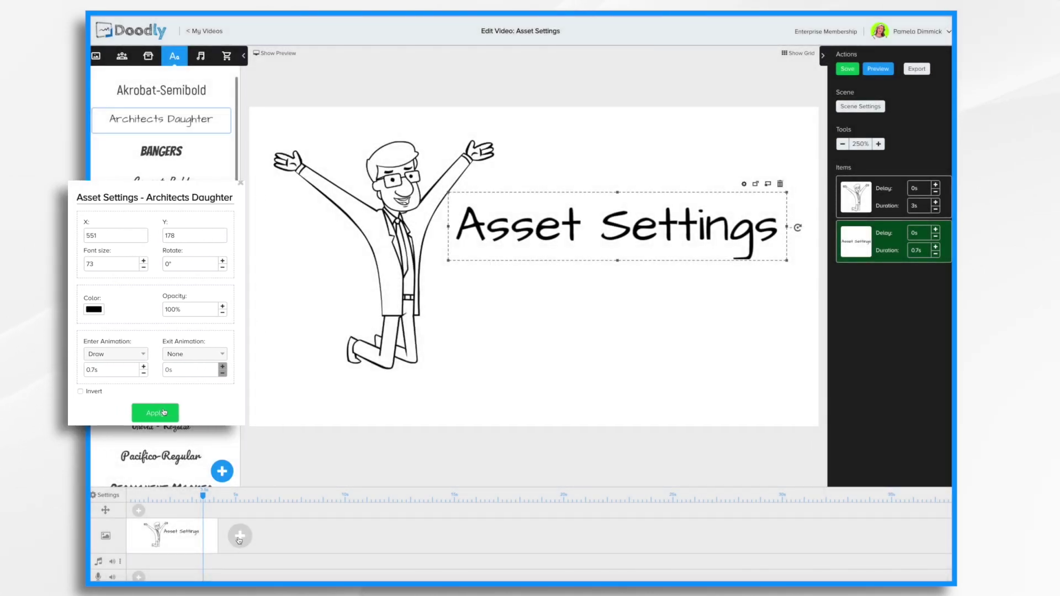
left_click(238, 537)
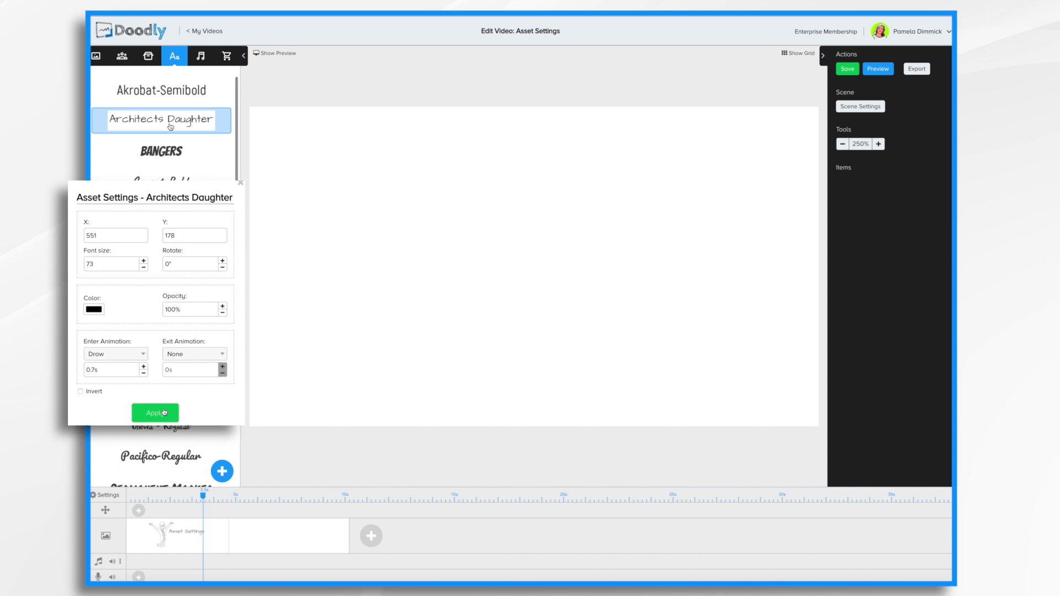
Place an Architects Daughter text reading 'Sample Text' on the new scene
left_click_drag(170, 127, 532, 218)
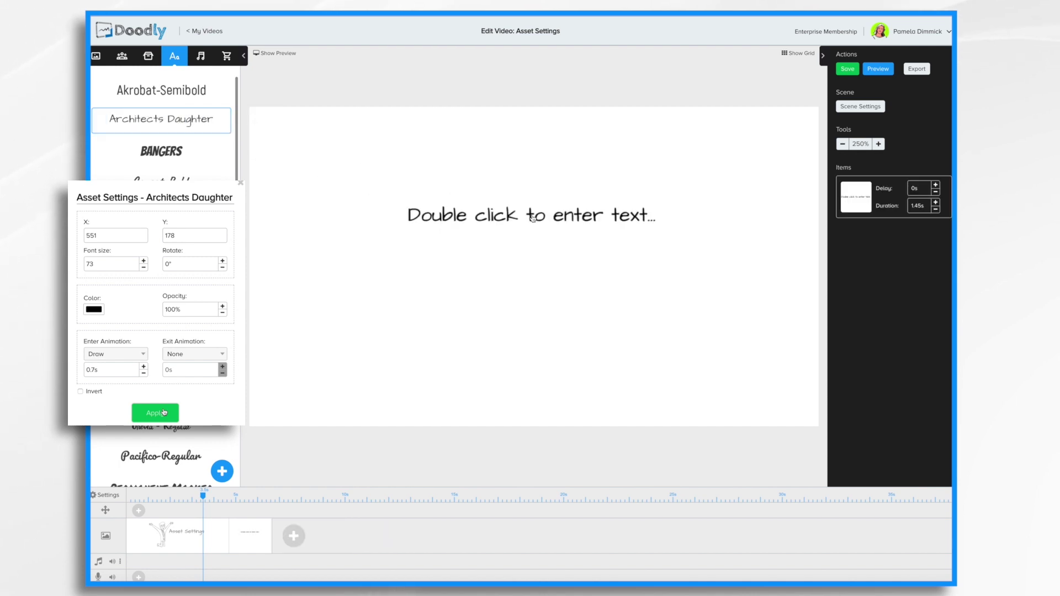
double_click(532, 218)
key("ctrl+a")
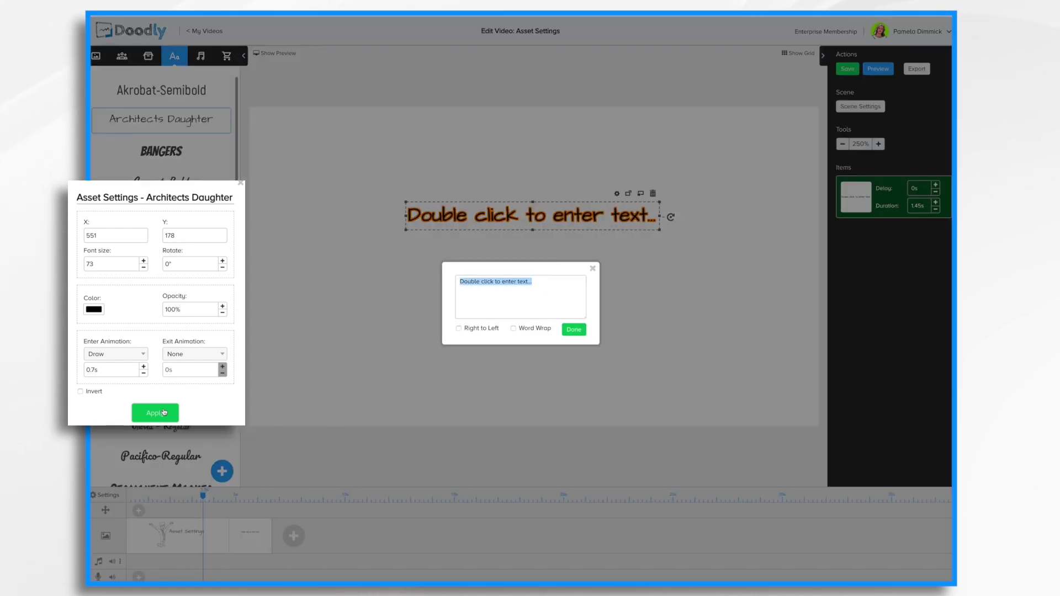
type("Sample Text")
left_click(578, 330)
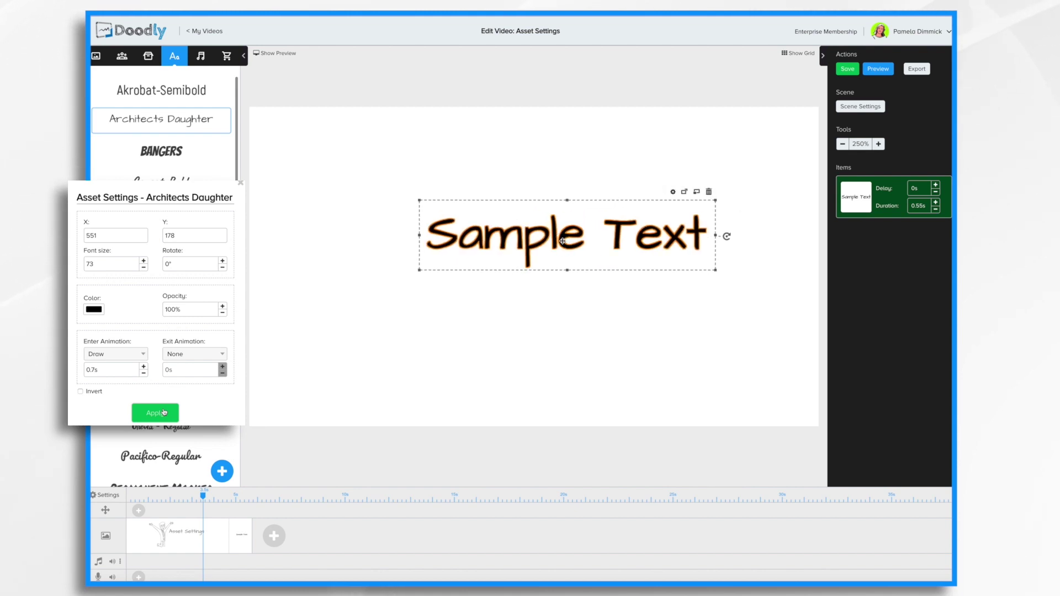
Set the Sample Text to X 551, Y 178 and font size 73
left_click(673, 191)
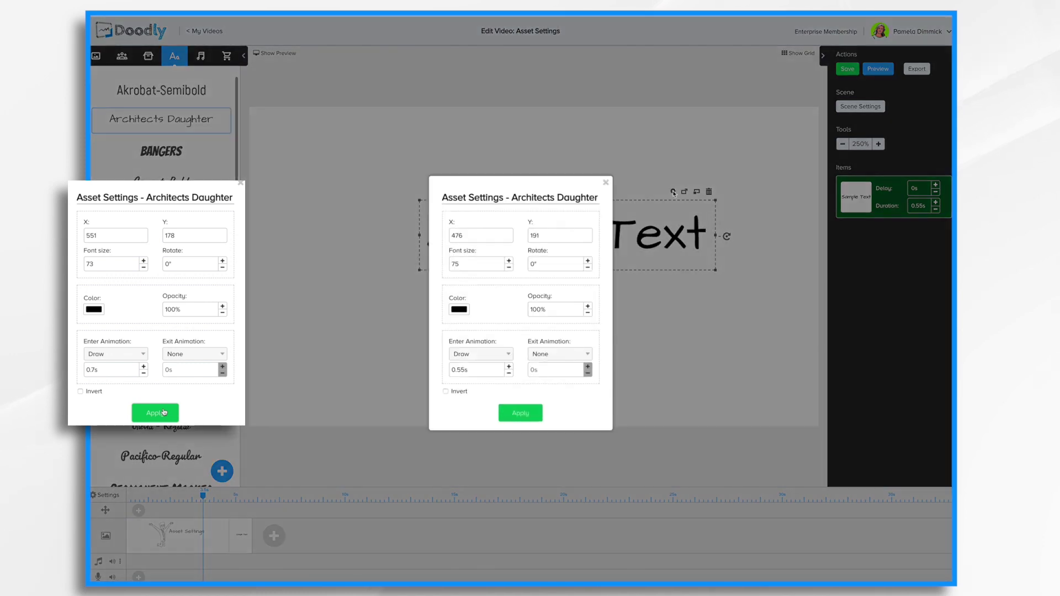
left_click(484, 239)
type("1")
key("Tab")
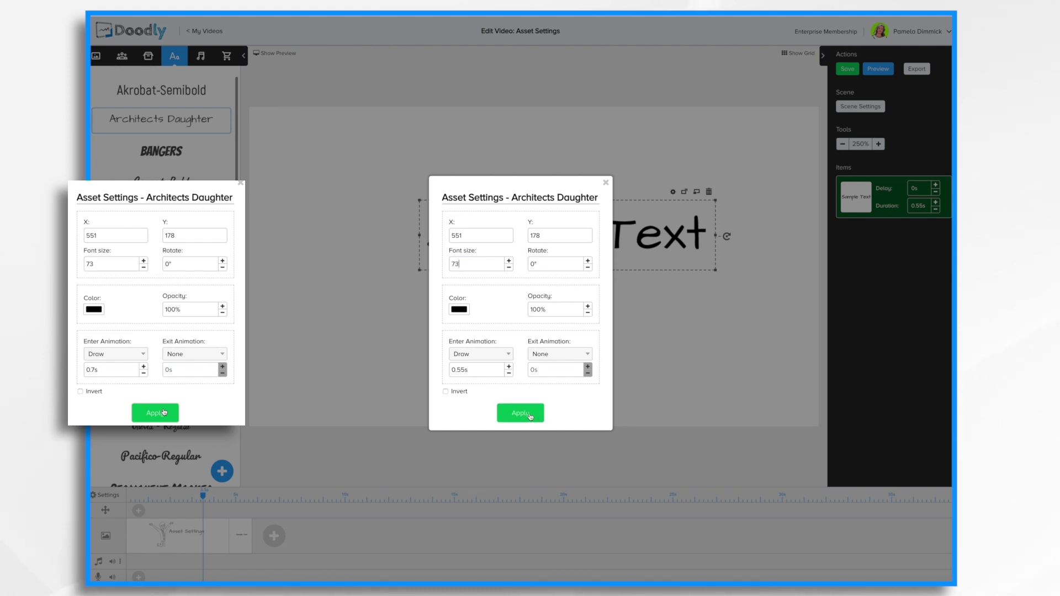
left_click(530, 415)
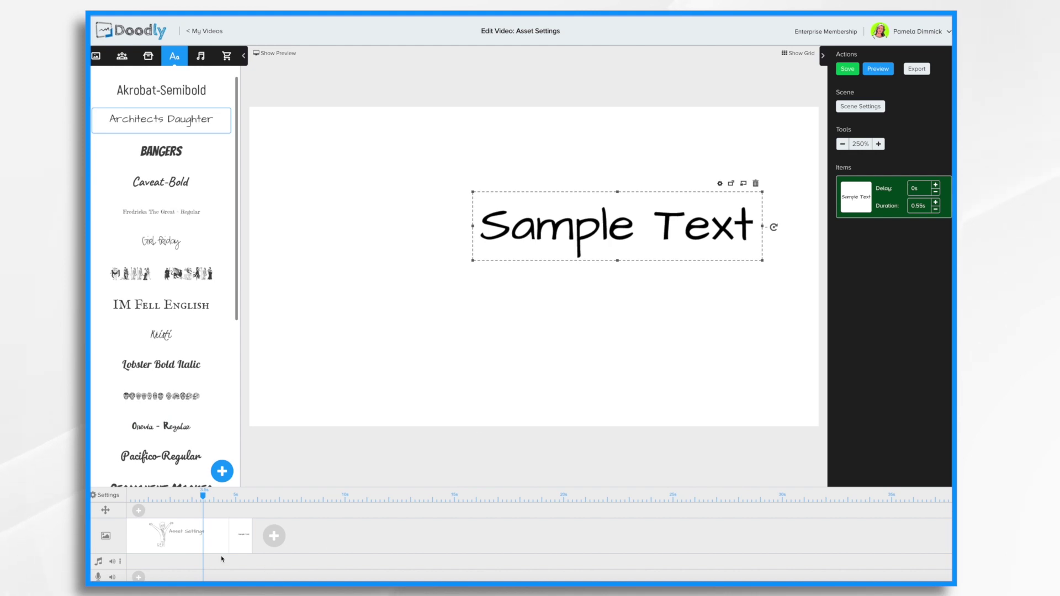
Return to the first scene, select the 'Asset Settings' title and open its settings
left_click(210, 538)
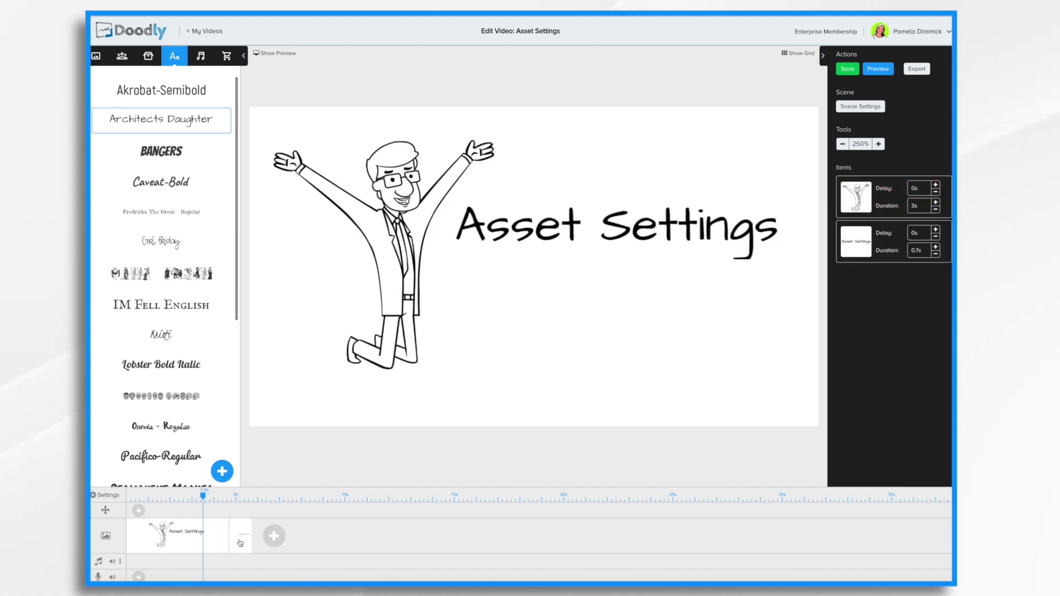
left_click(237, 542)
left_click(194, 546)
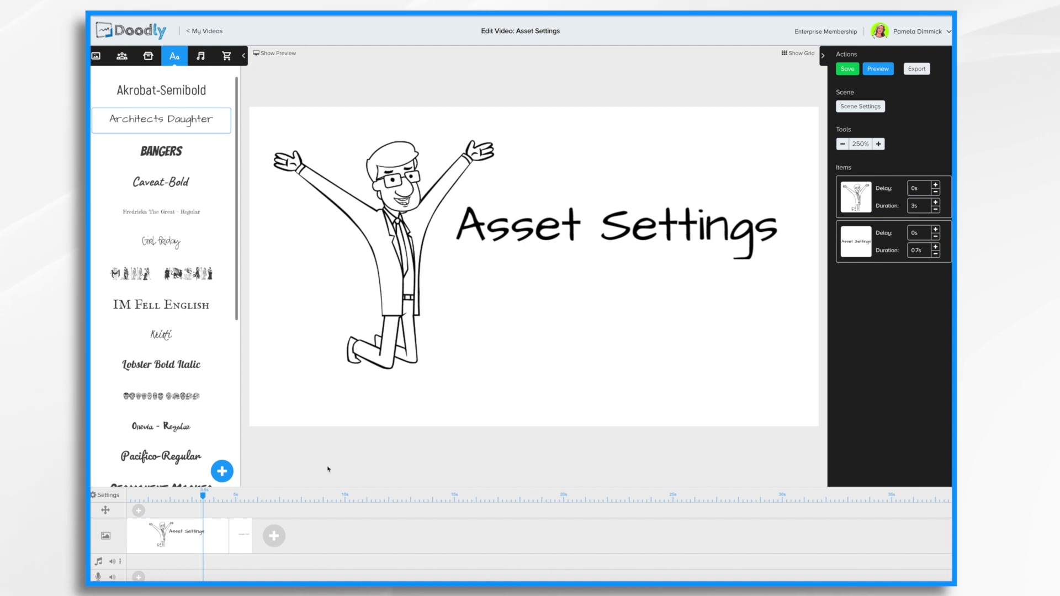
left_click(570, 223)
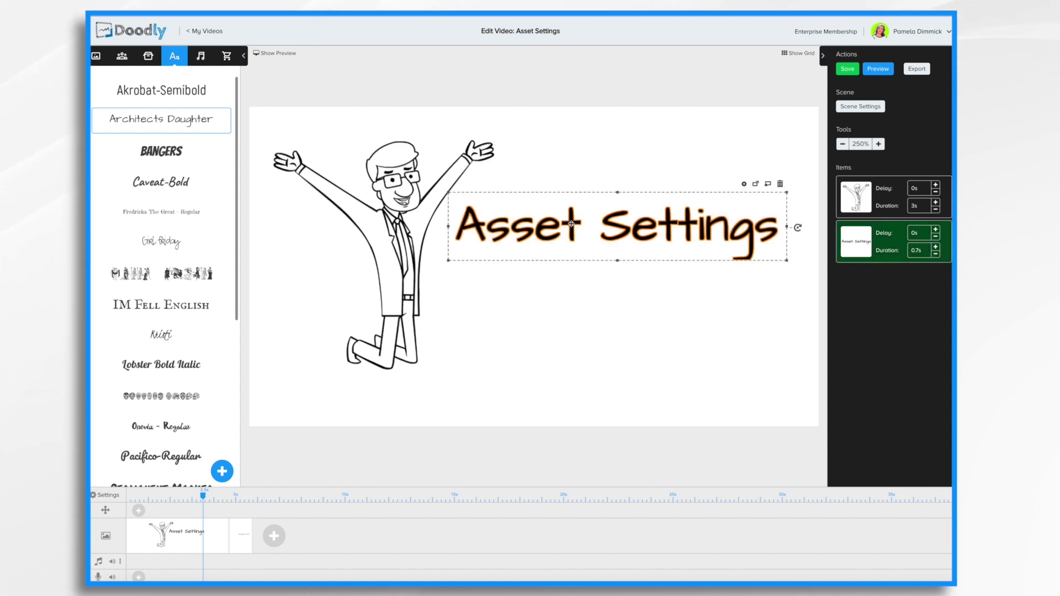
left_click(744, 184)
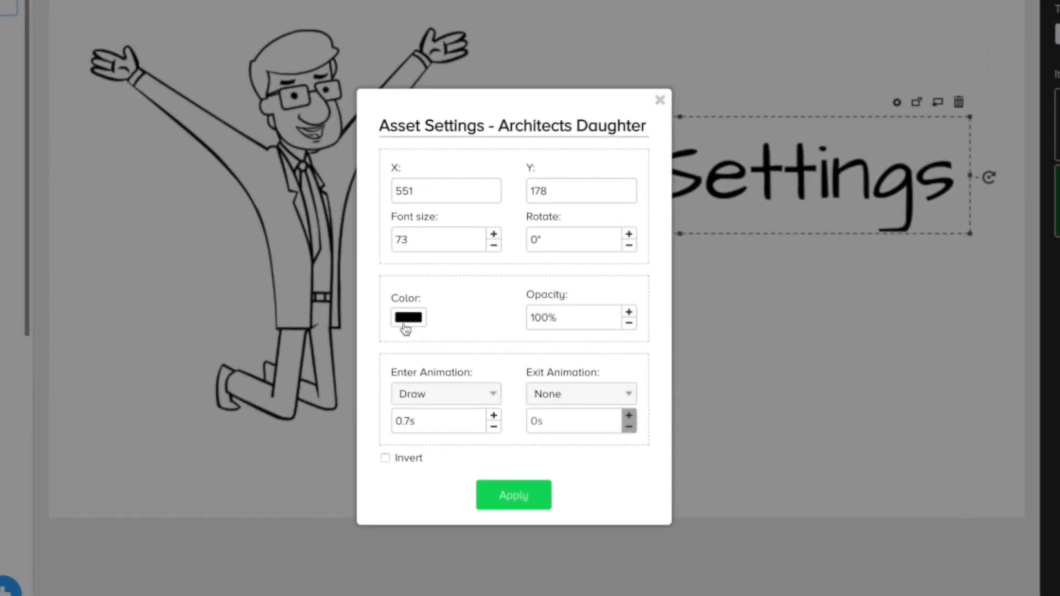
Change the 'Asset Settings' text colour to orange and apply it
left_click(406, 319)
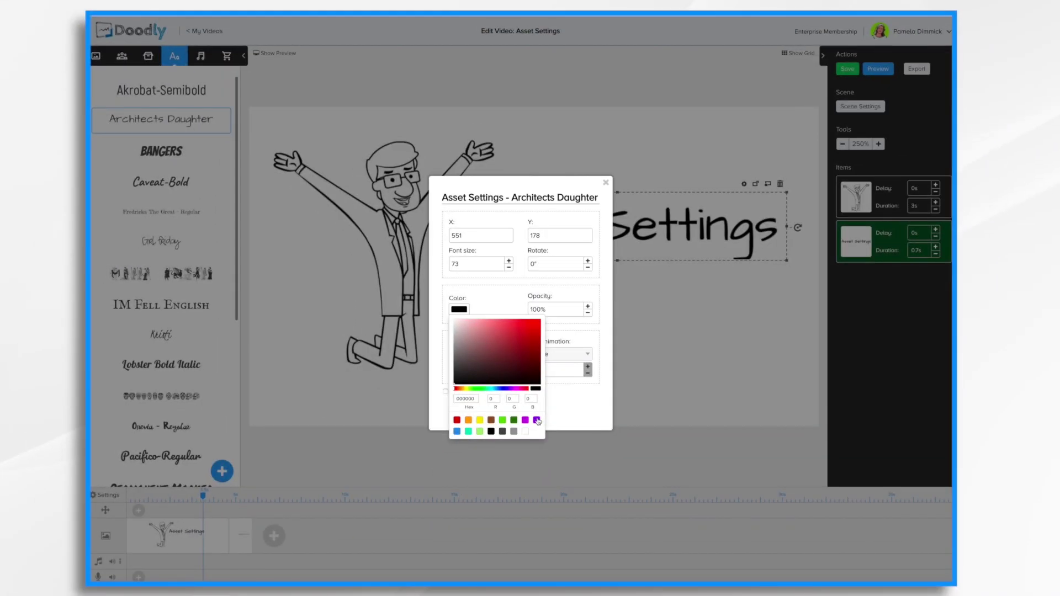
left_click(468, 420)
left_click(562, 416)
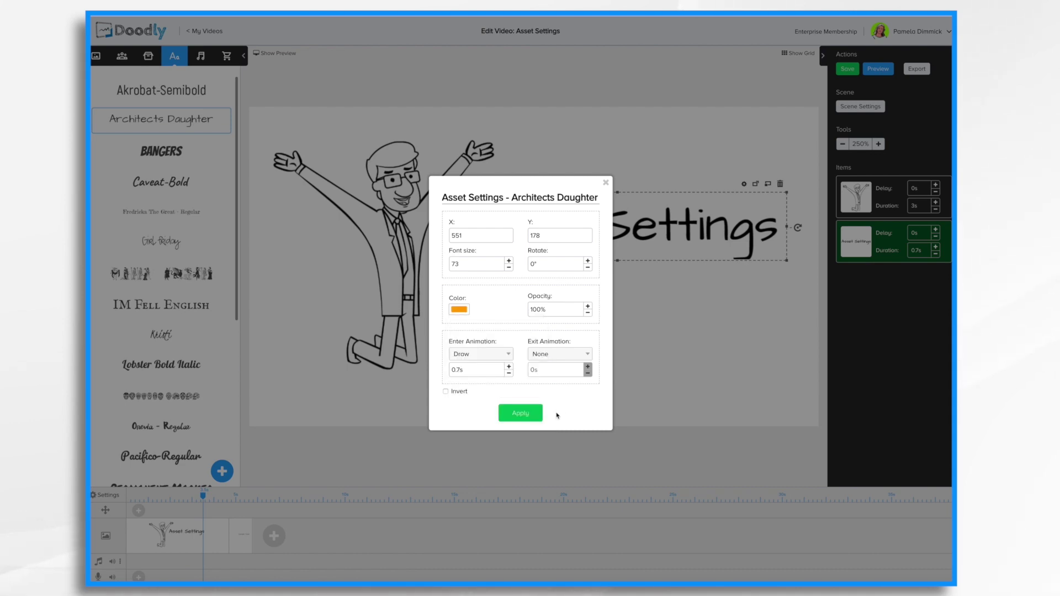
left_click(520, 414)
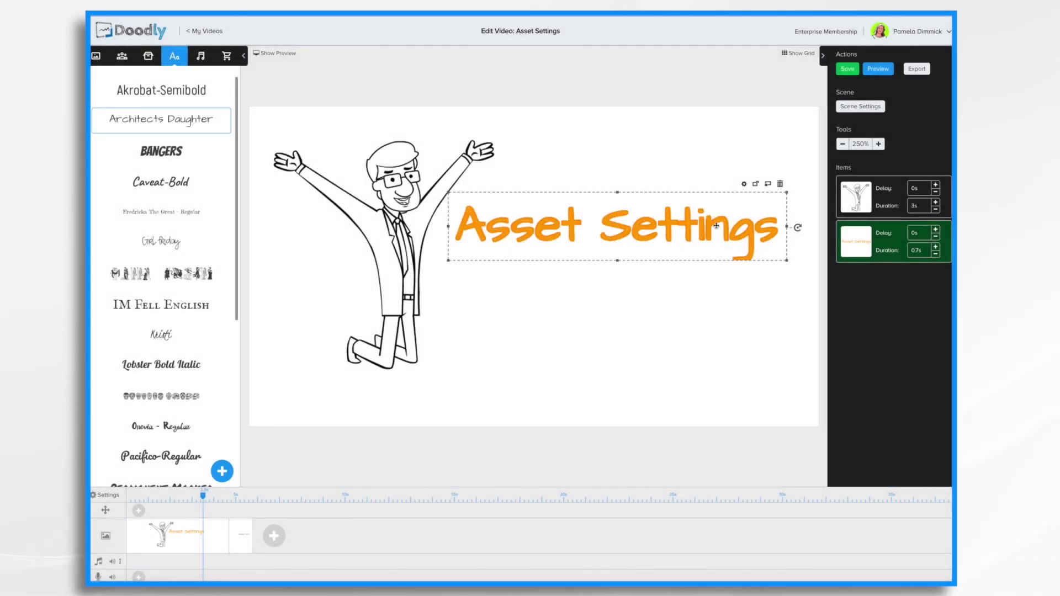
Recolour the text to a deep teal by adjusting hue and shade, and apply
left_click(745, 185)
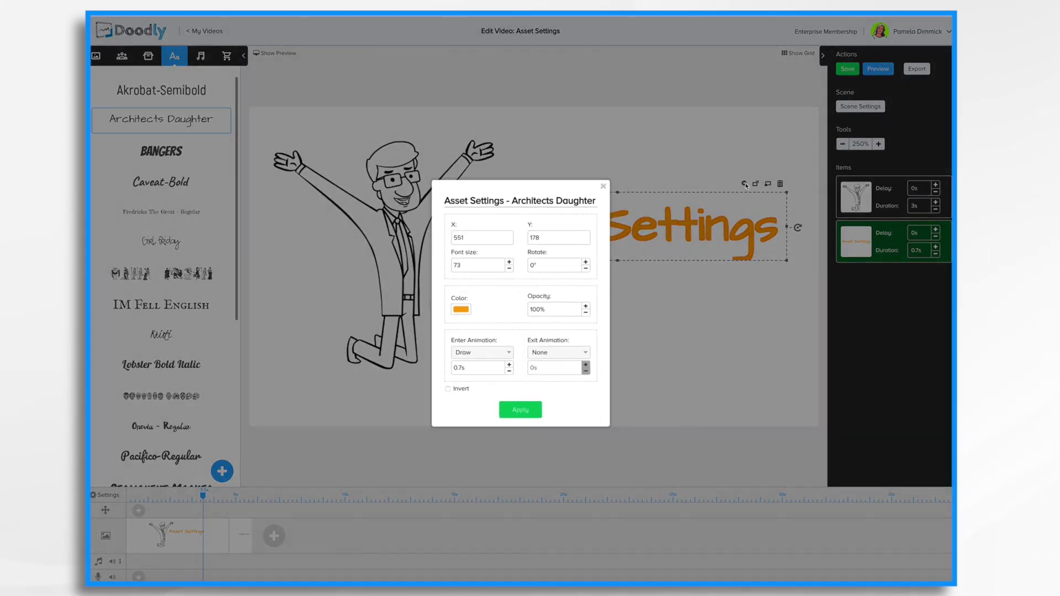
left_click(461, 311)
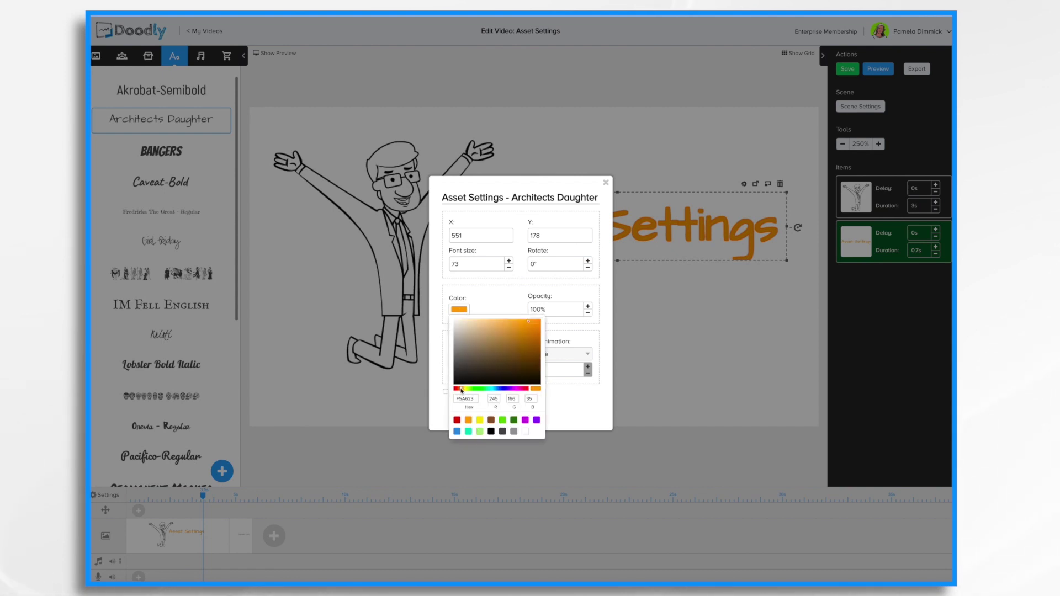
left_click_drag(462, 390, 491, 391)
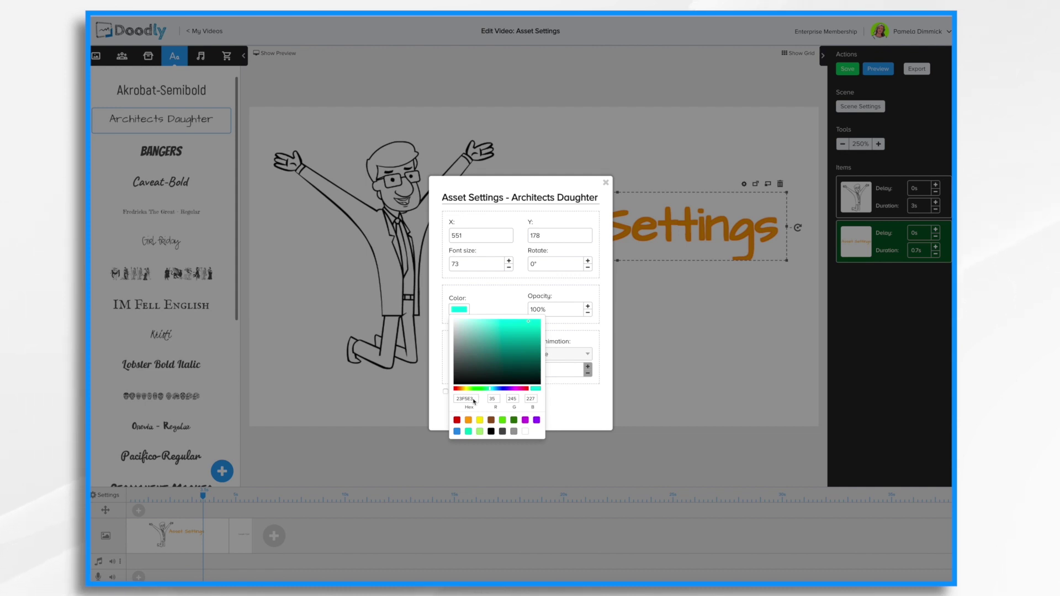
left_click(475, 401)
mouse_move(528, 325)
left_mouse_down()
mouse_move(527, 356)
mouse_move(531, 342)
left_mouse_up()
left_click(561, 405)
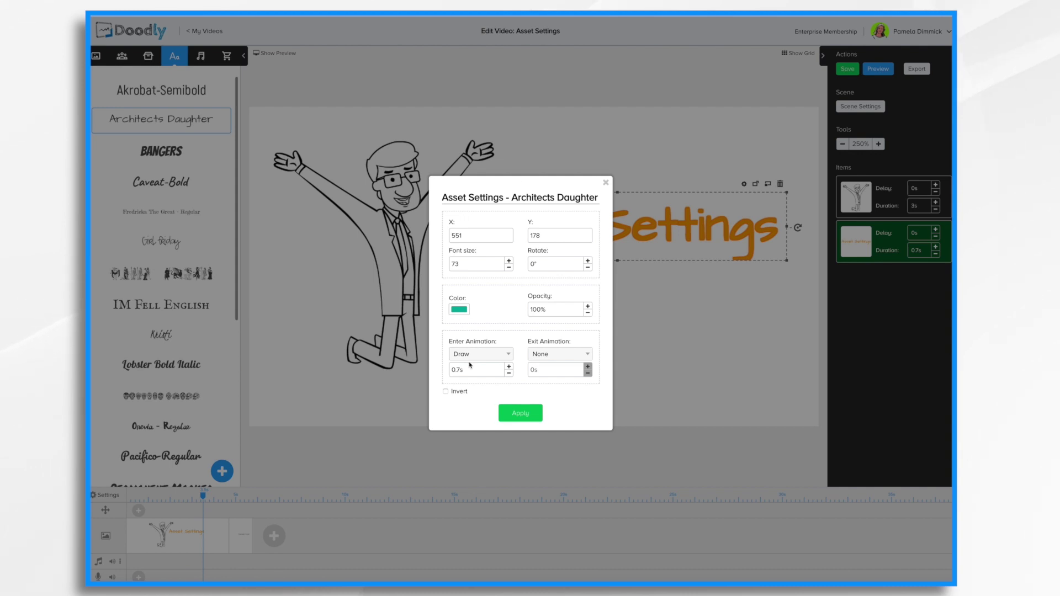
left_click(520, 415)
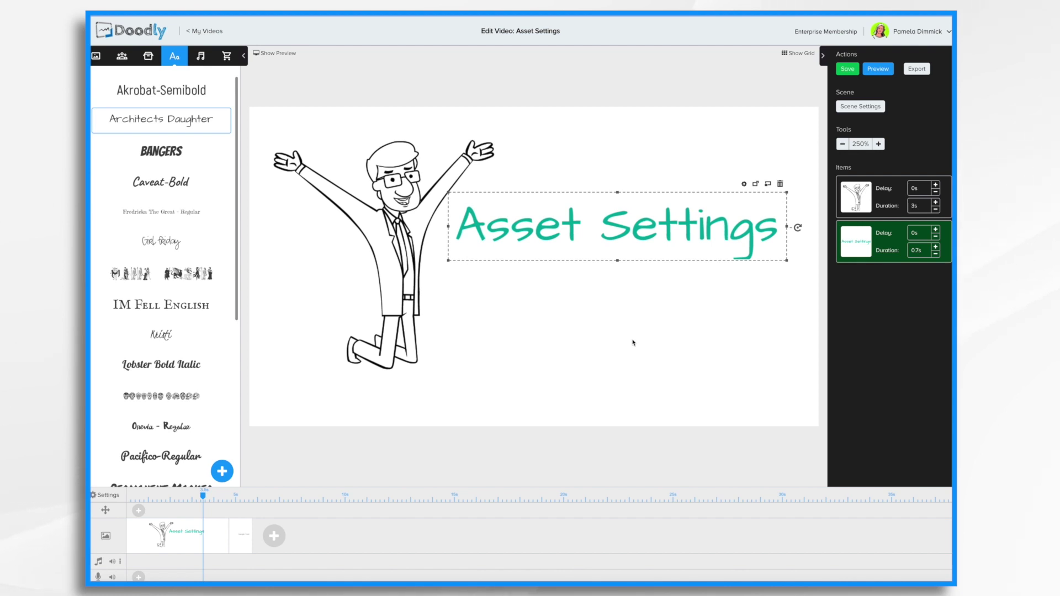
Recolour the jumping character red and apply the change
left_click(375, 245)
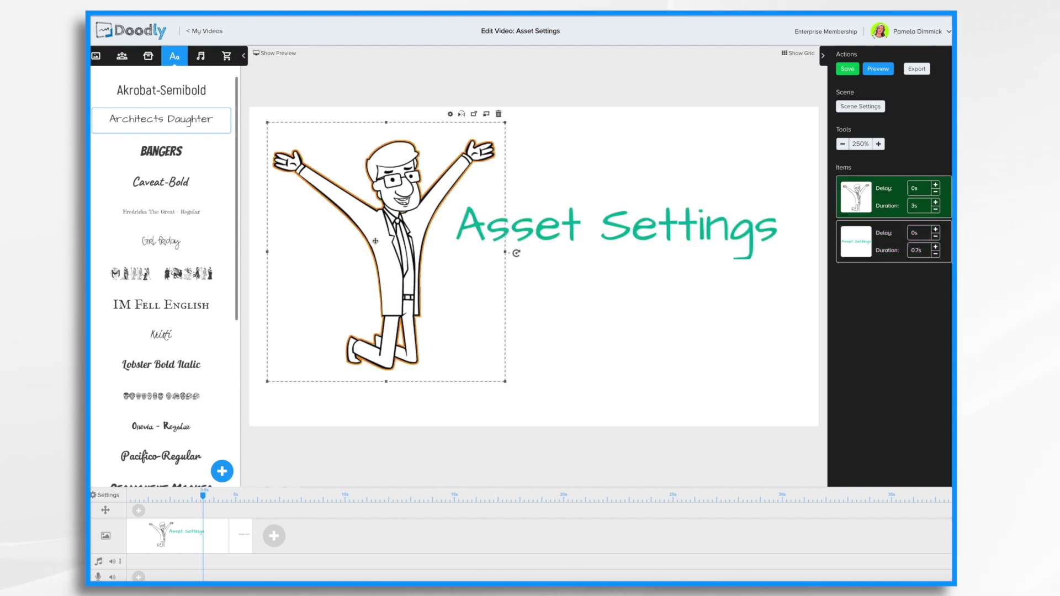
left_click(450, 114)
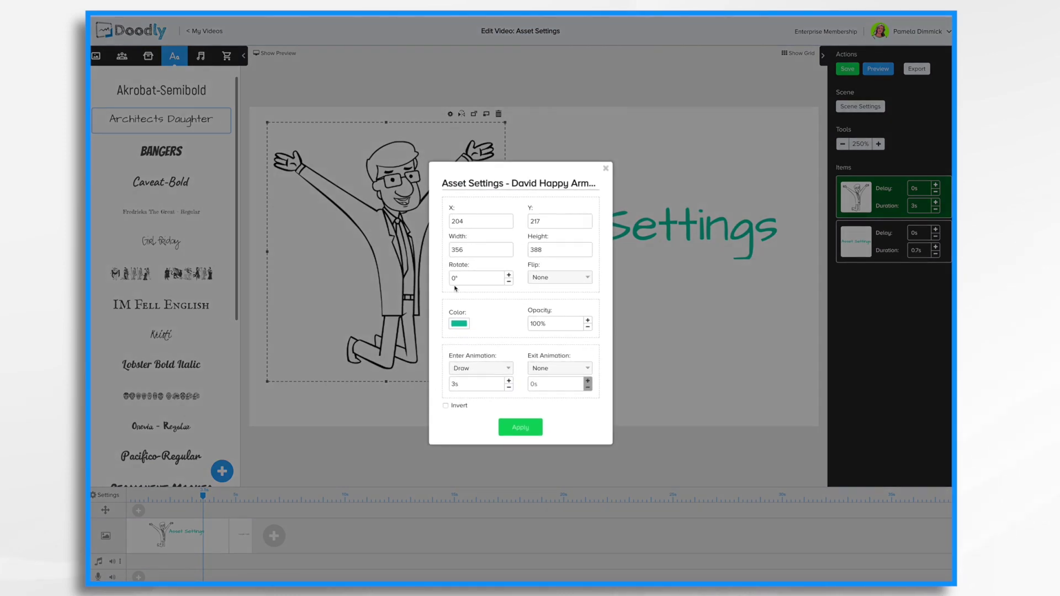
left_click(464, 328)
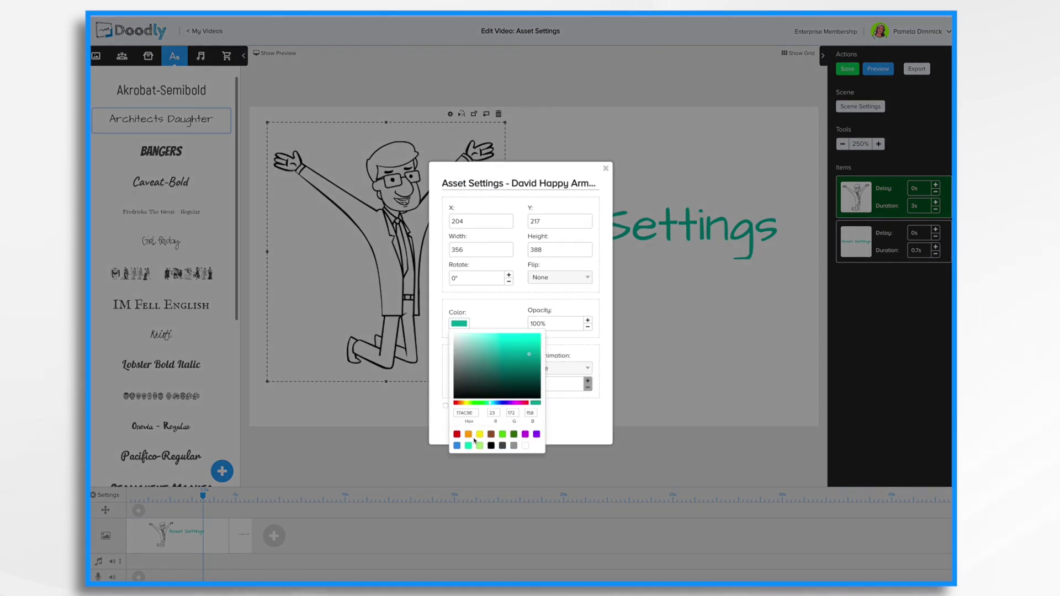
left_click(457, 435)
left_click(576, 429)
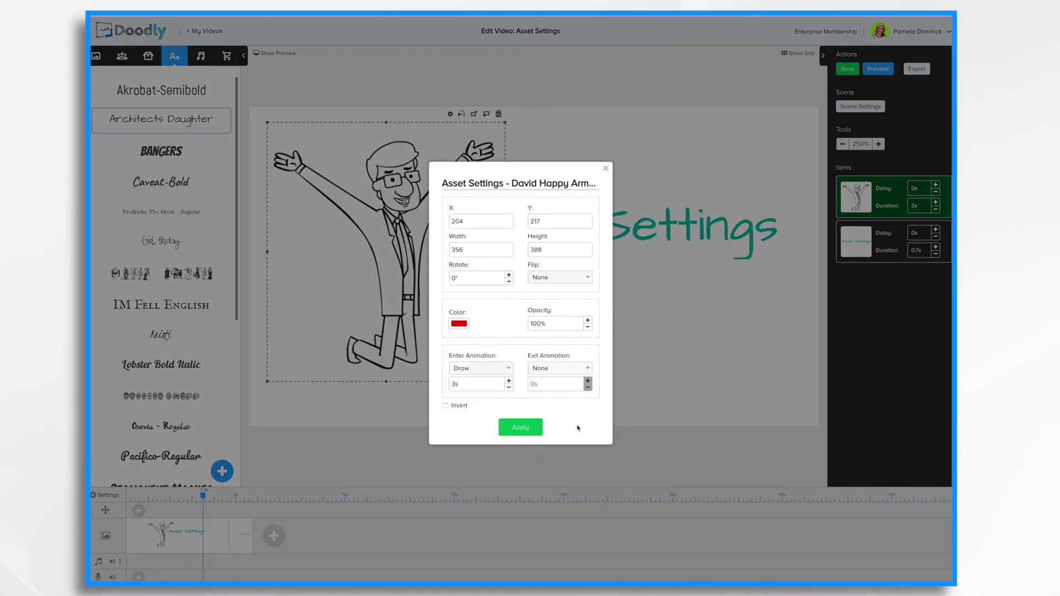
left_click(511, 431)
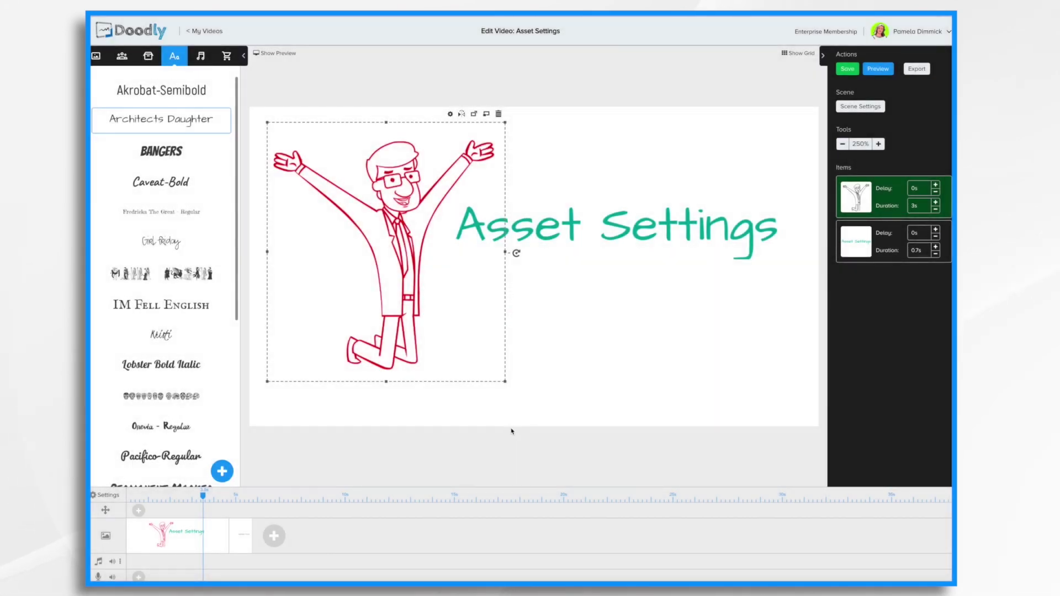
Set the character's colour back to the black preset
left_click(451, 114)
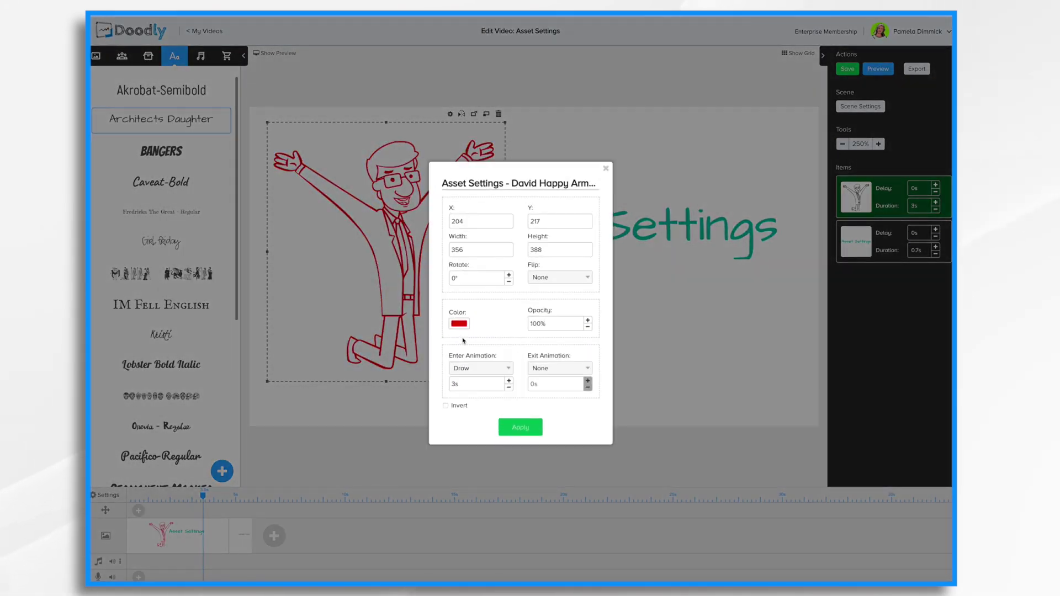
left_click(459, 323)
left_click(492, 445)
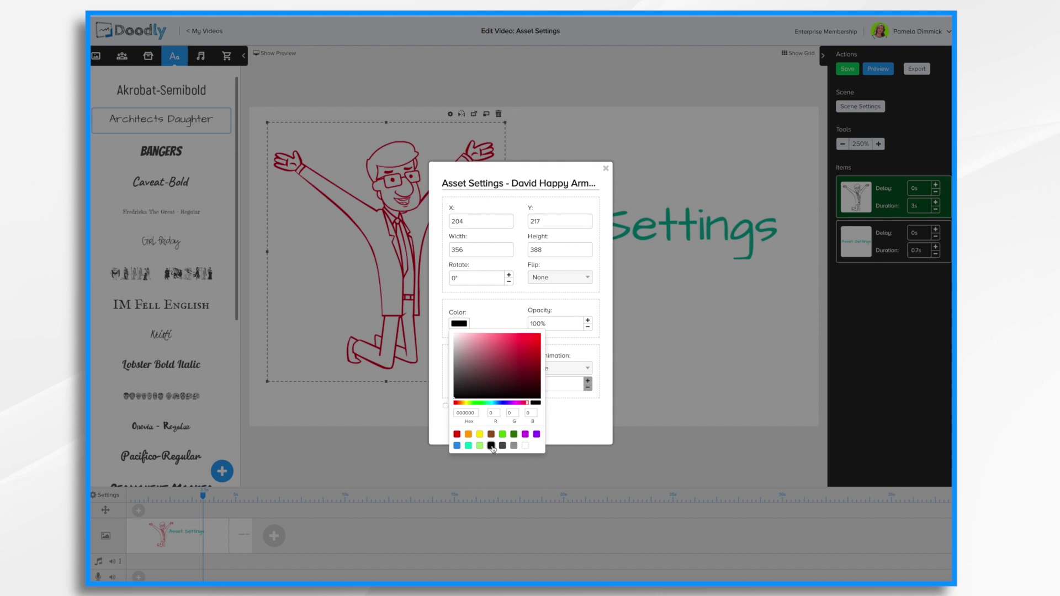
left_click(562, 422)
left_click(494, 255)
type("500")
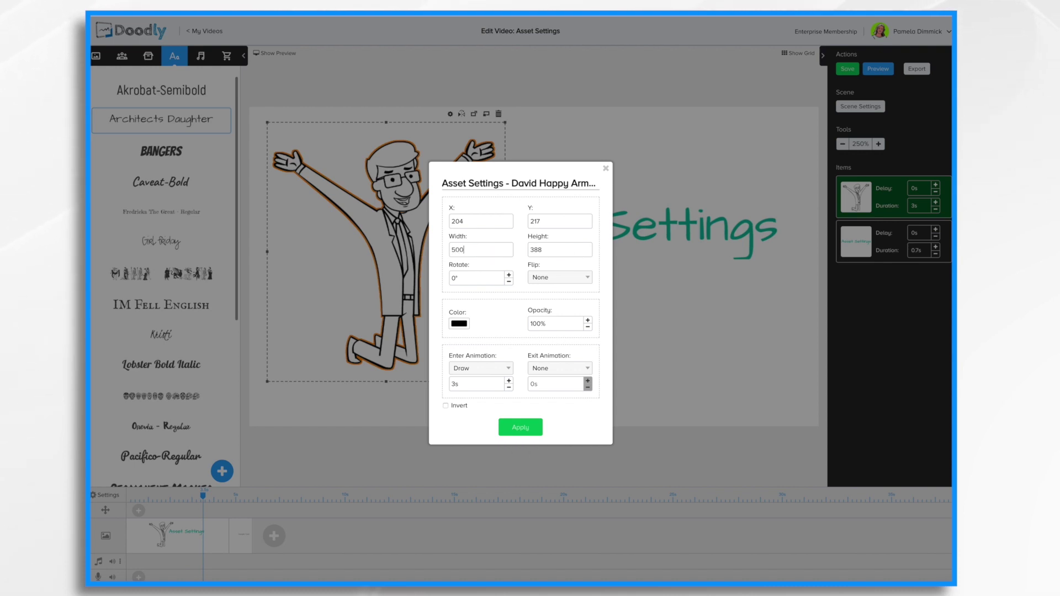
Try width 500, several rotations and the flip options, then discard the changes
left_click(555, 251)
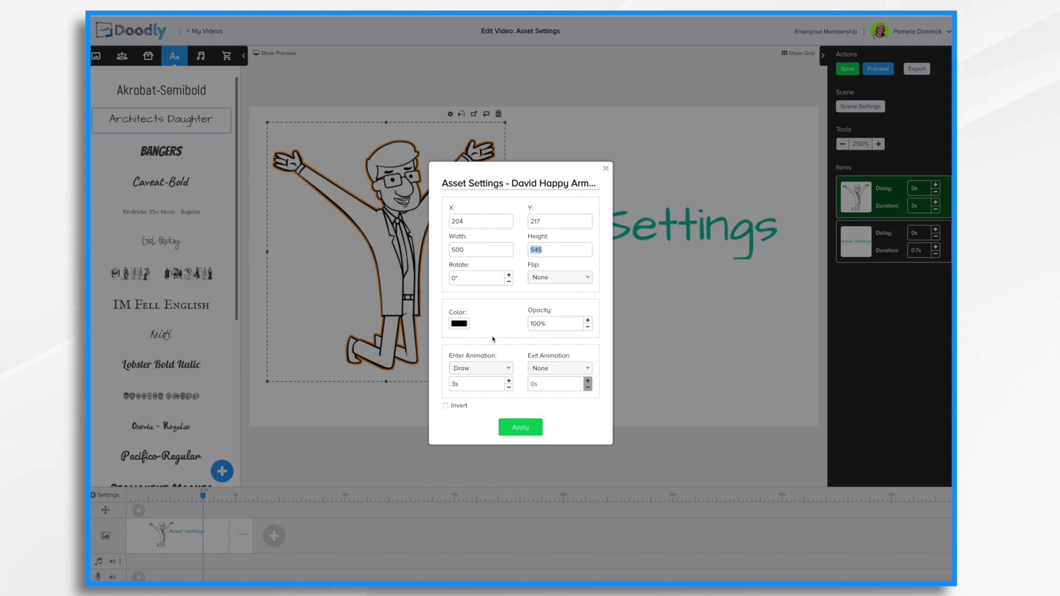
left_click(508, 275)
left_click(509, 275)
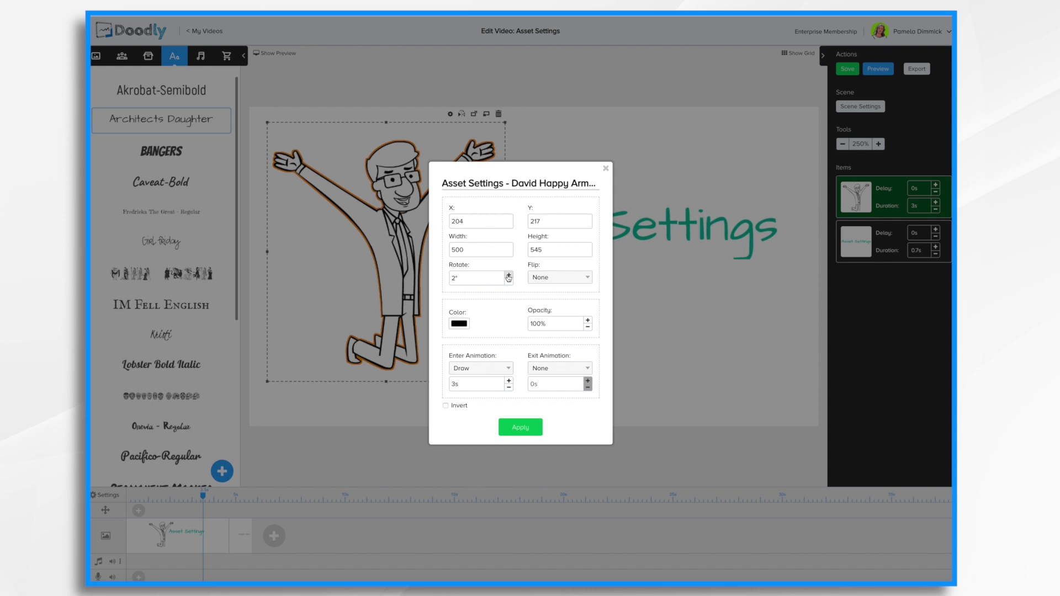
left_click(508, 274)
left_click(508, 275)
left_click(571, 281)
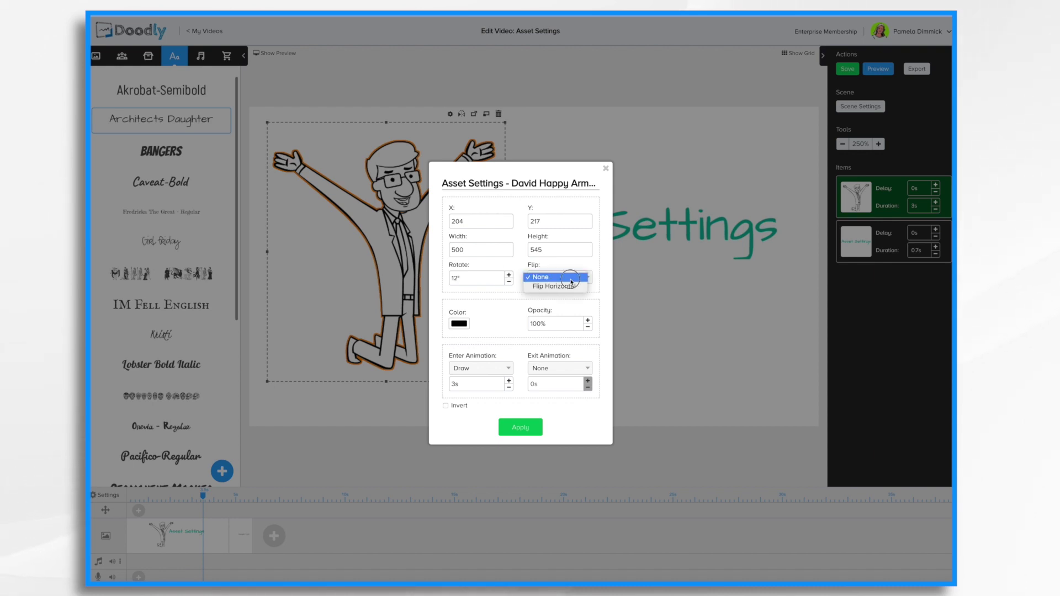
left_click(571, 277)
left_click(525, 429)
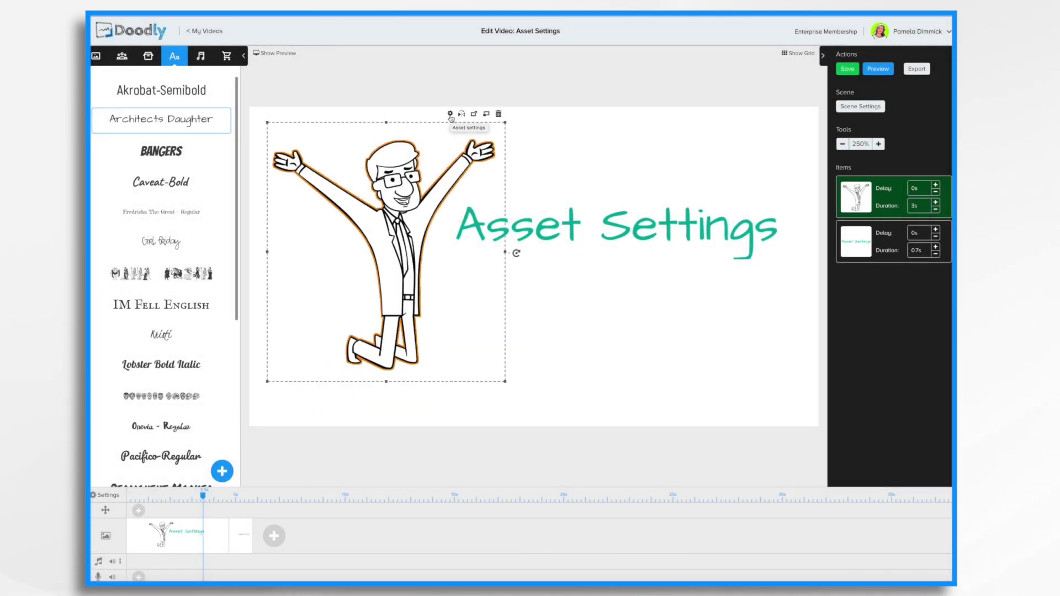
Lower the cheering man's opacity to 50%, apply it, and deselect him
left_click(451, 115)
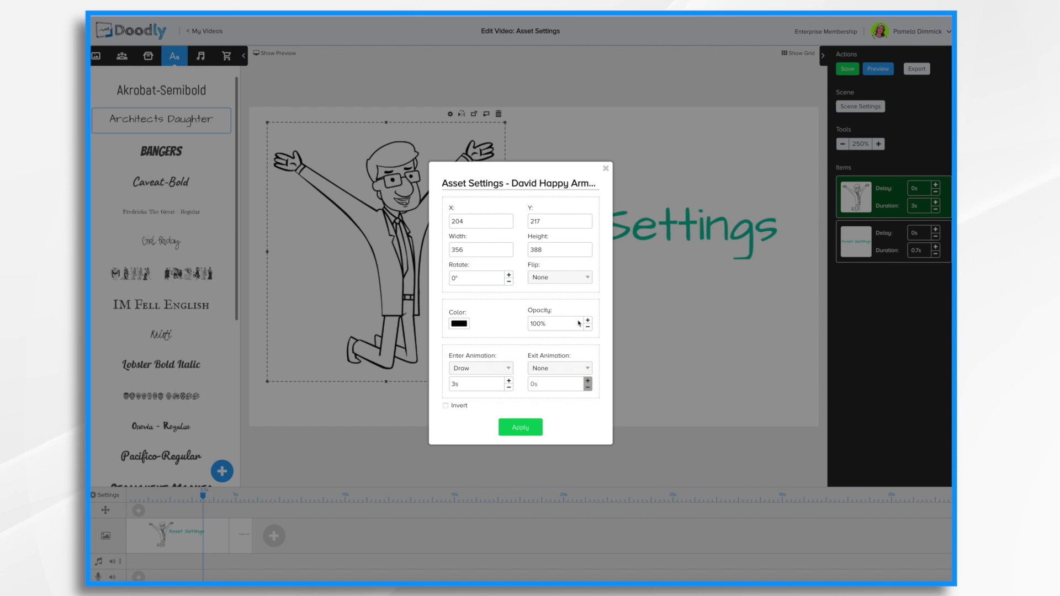
left_click(589, 327)
left_click(589, 328)
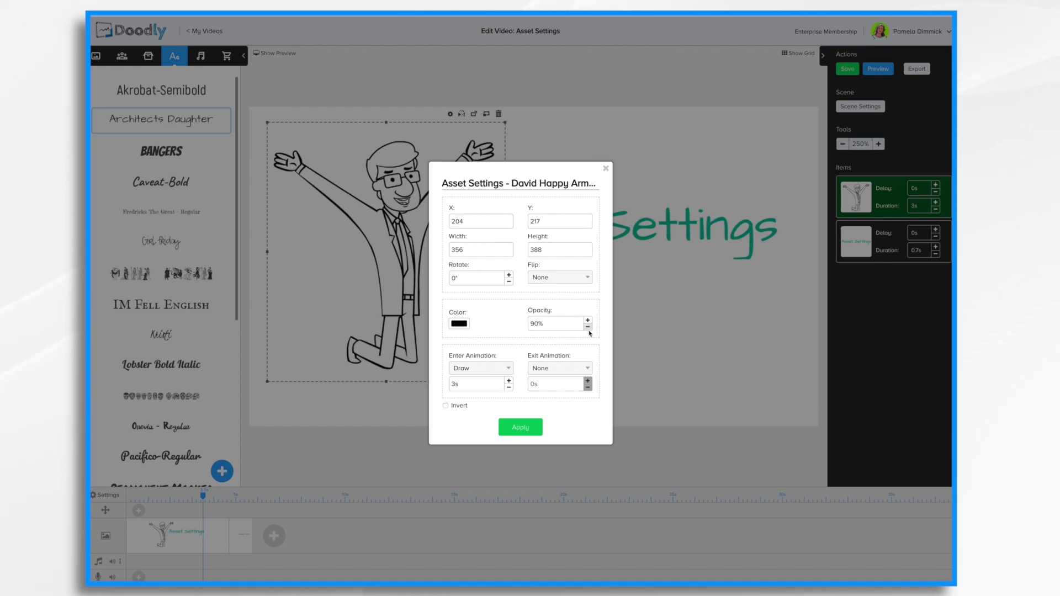
left_click(587, 328)
left_click(588, 328)
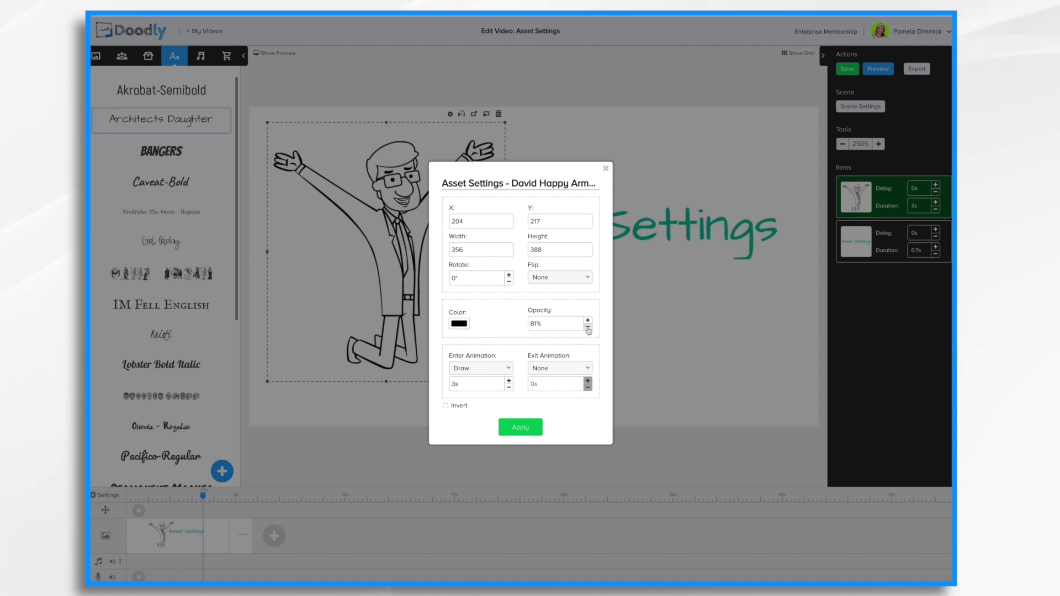
left_click(588, 327)
left_click(588, 328)
left_click(589, 328)
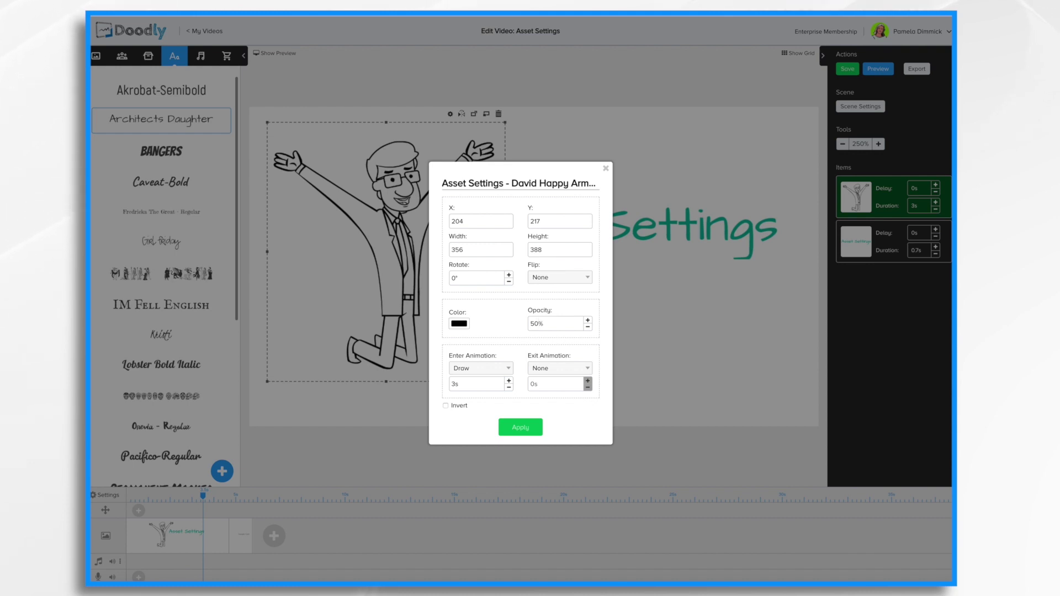
left_click(520, 429)
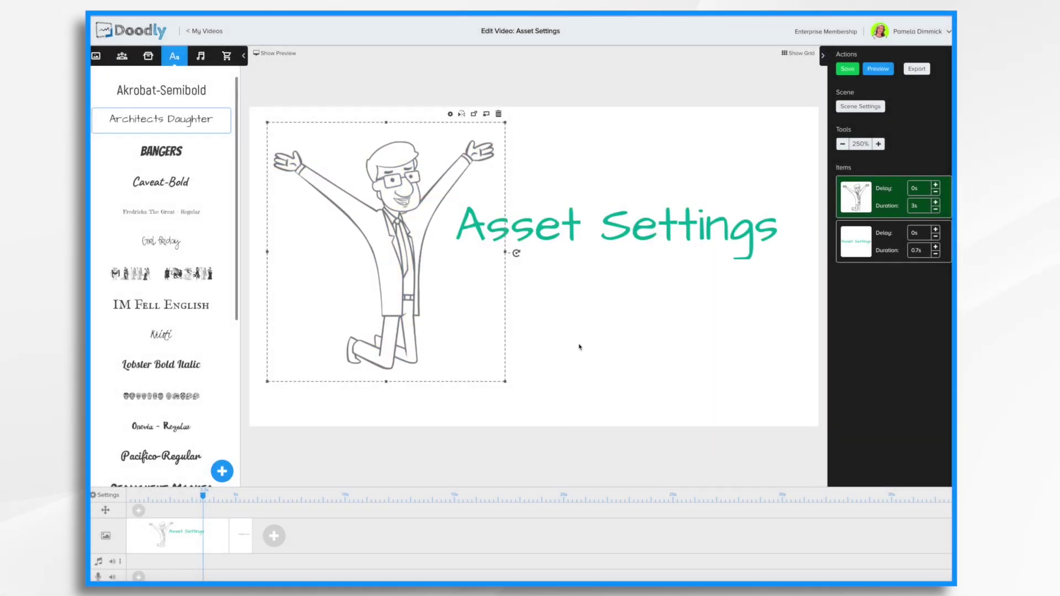
left_click(590, 332)
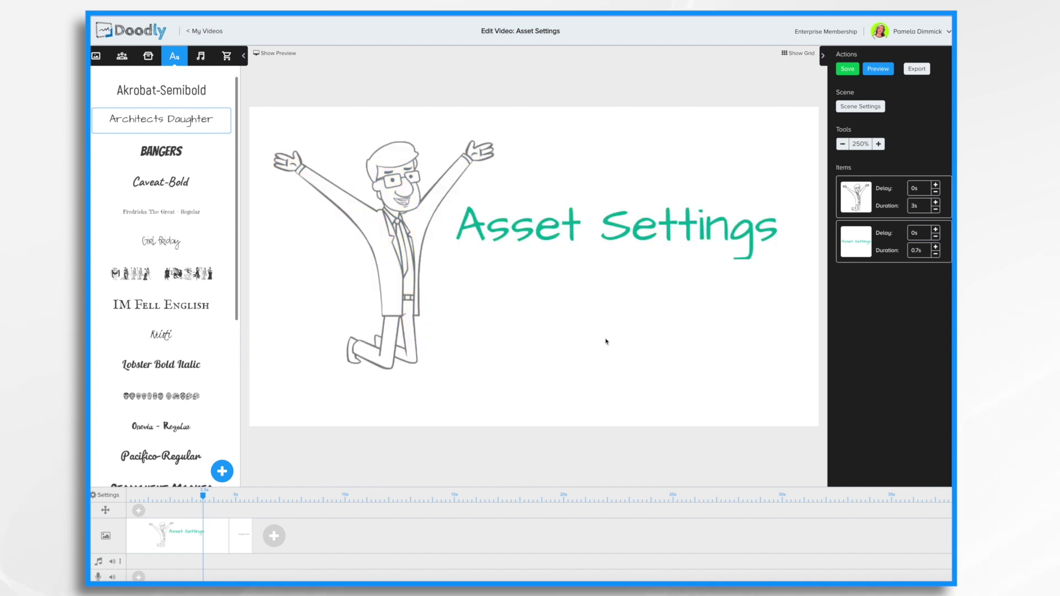
Shorten the cheering man's draw-in from 3 to 1 second, apply, and preview the scene
double_click(475, 361)
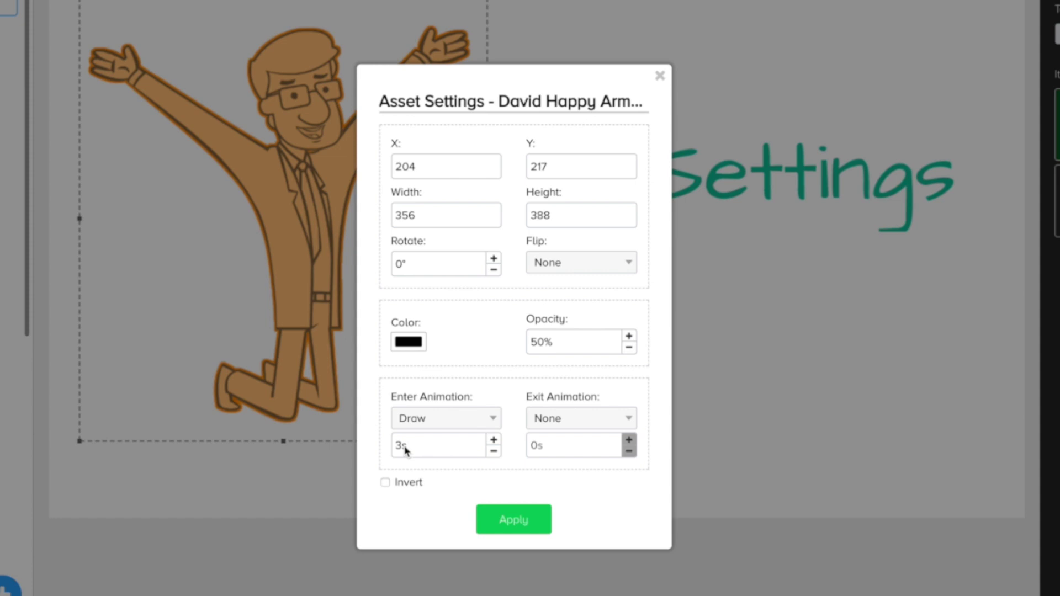
left_click(493, 452)
left_click(493, 453)
left_click(494, 453)
left_click(493, 452)
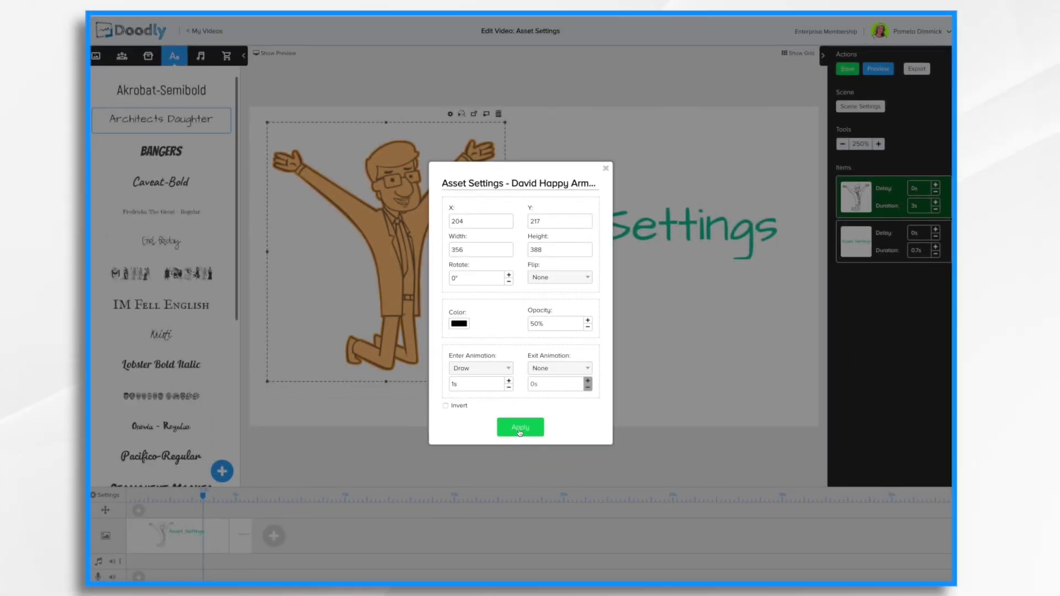
left_click(520, 428)
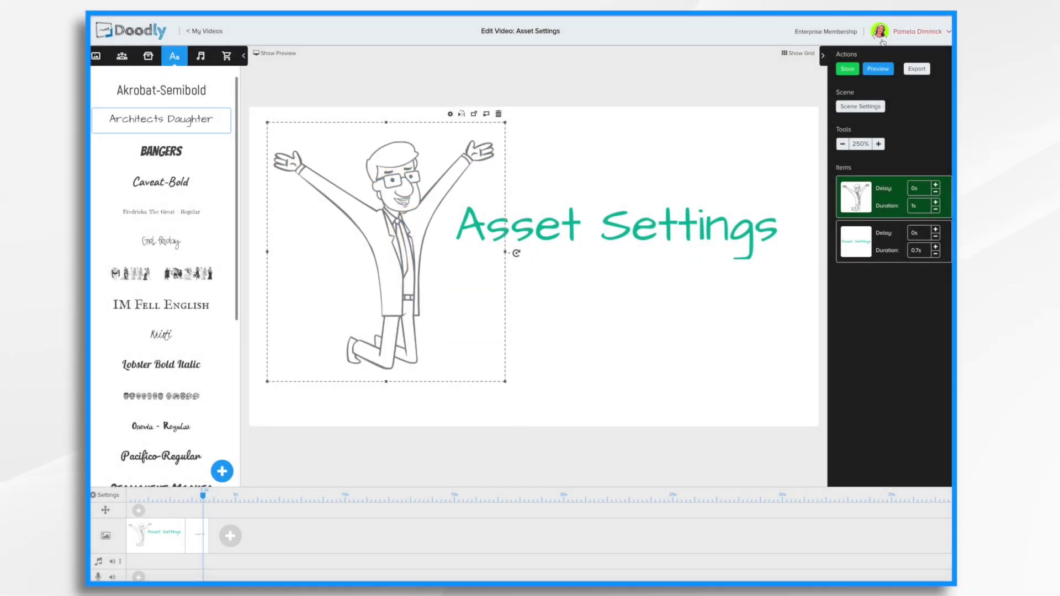
left_click(877, 69)
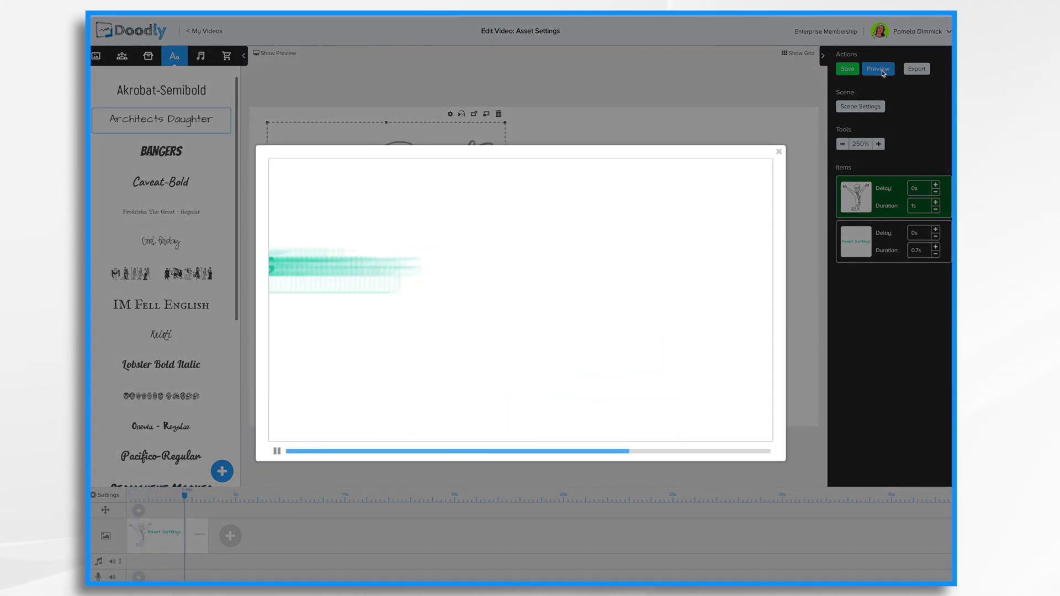
left_click(779, 153)
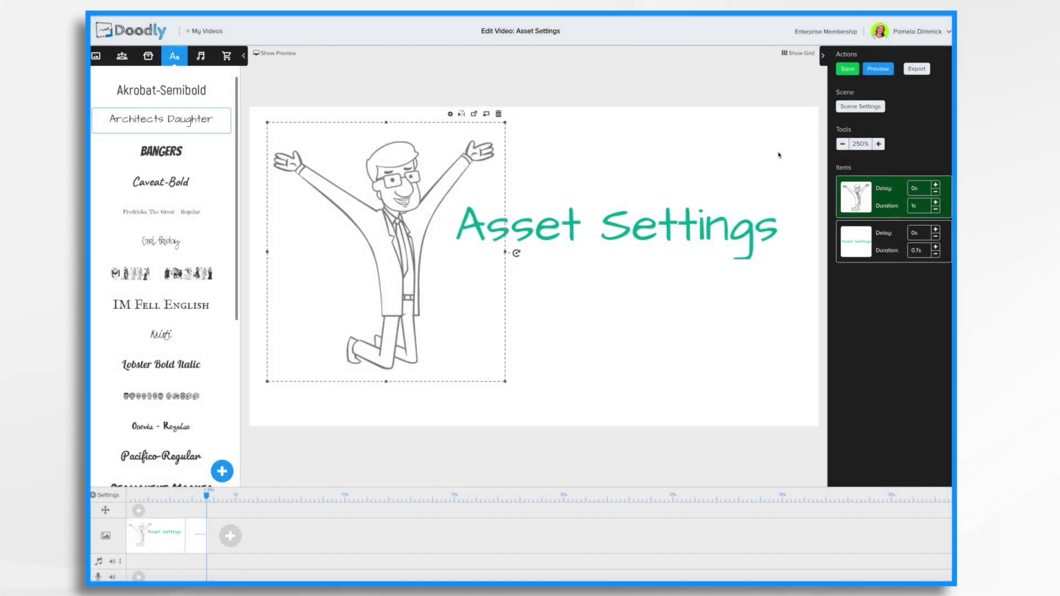
left_click(450, 115)
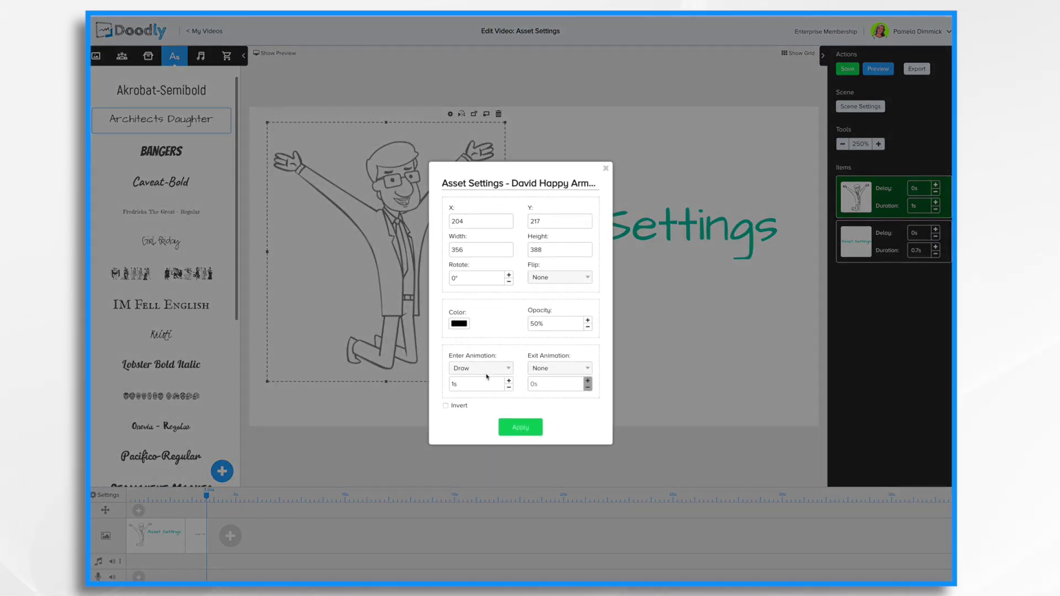
left_click(509, 382)
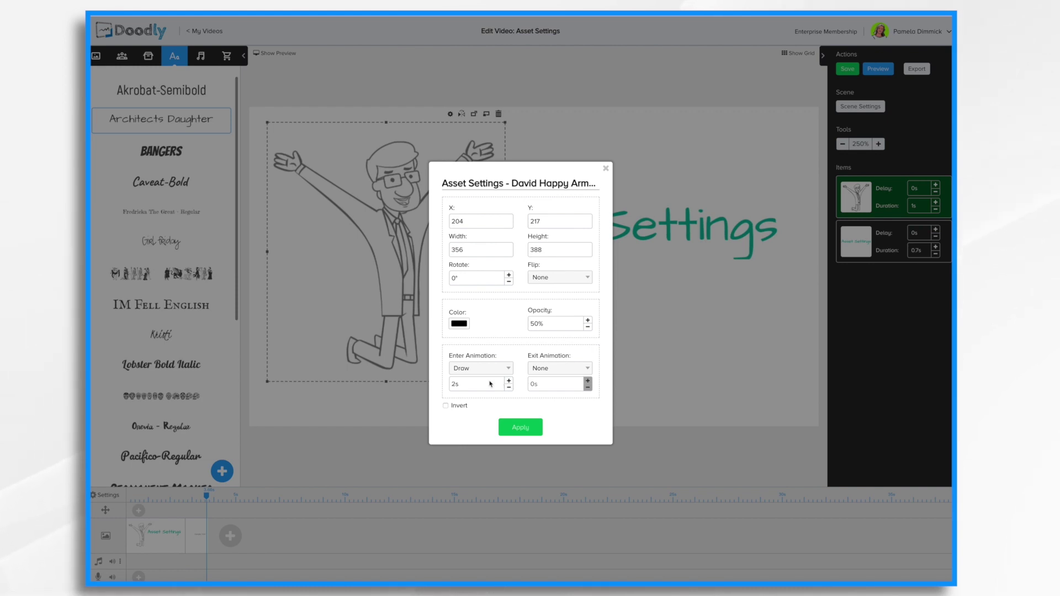
left_click(508, 386)
left_click(498, 369)
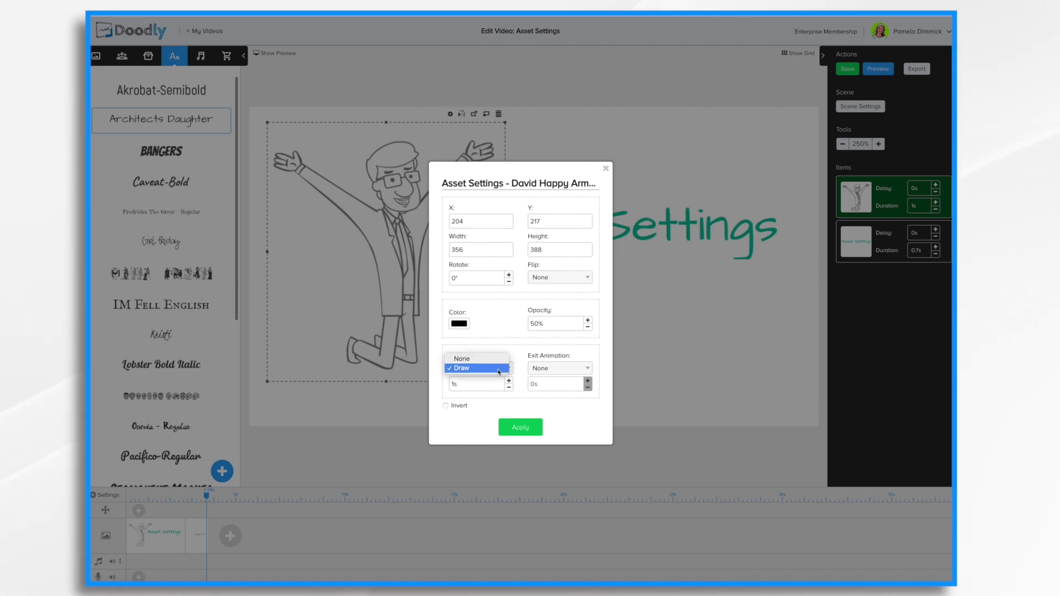
left_click(476, 361)
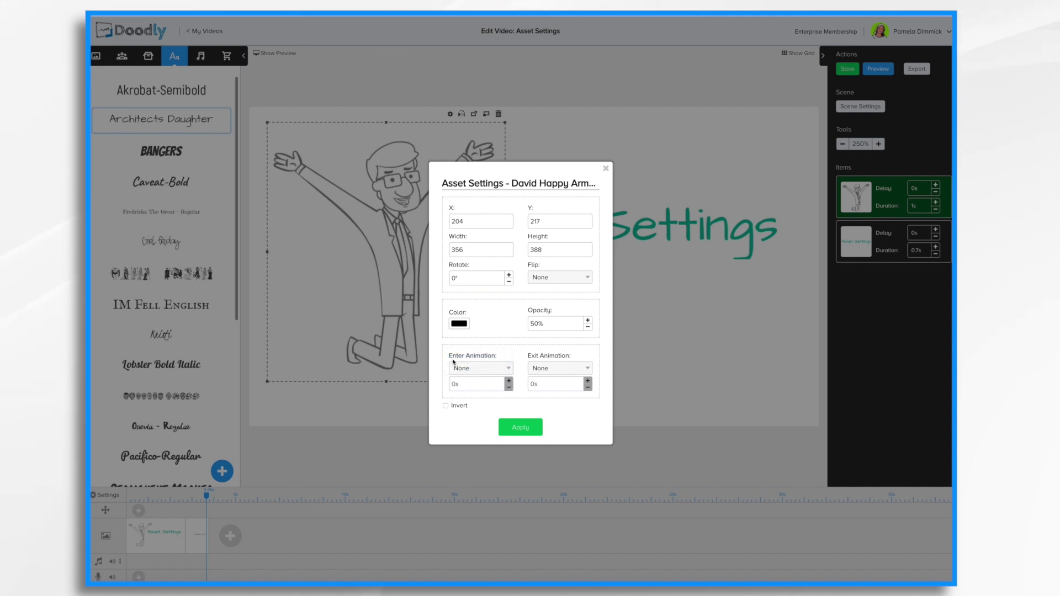
left_click(515, 428)
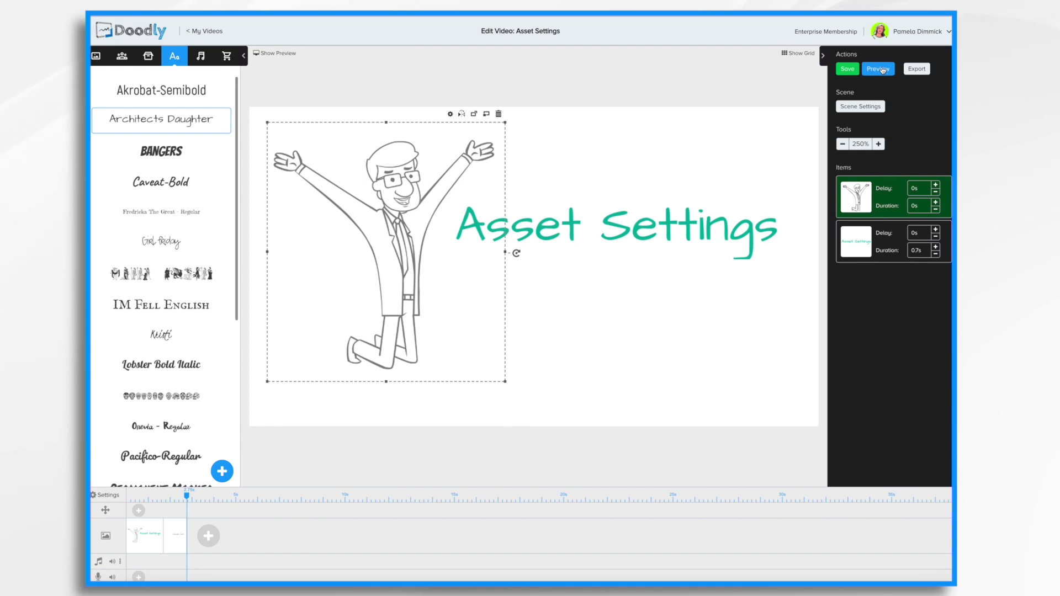
left_click(879, 68)
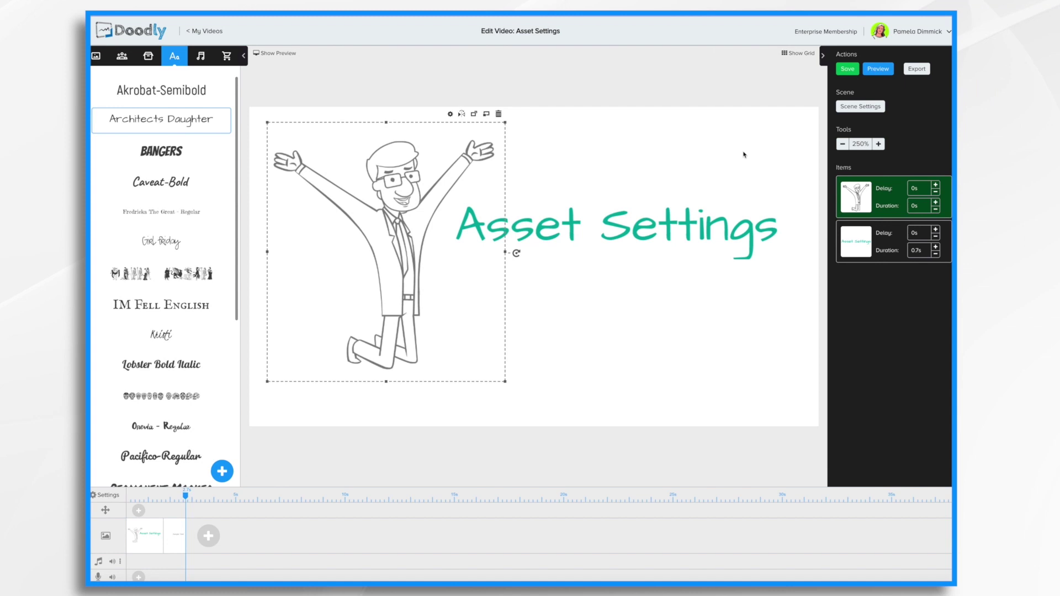
left_click(879, 69)
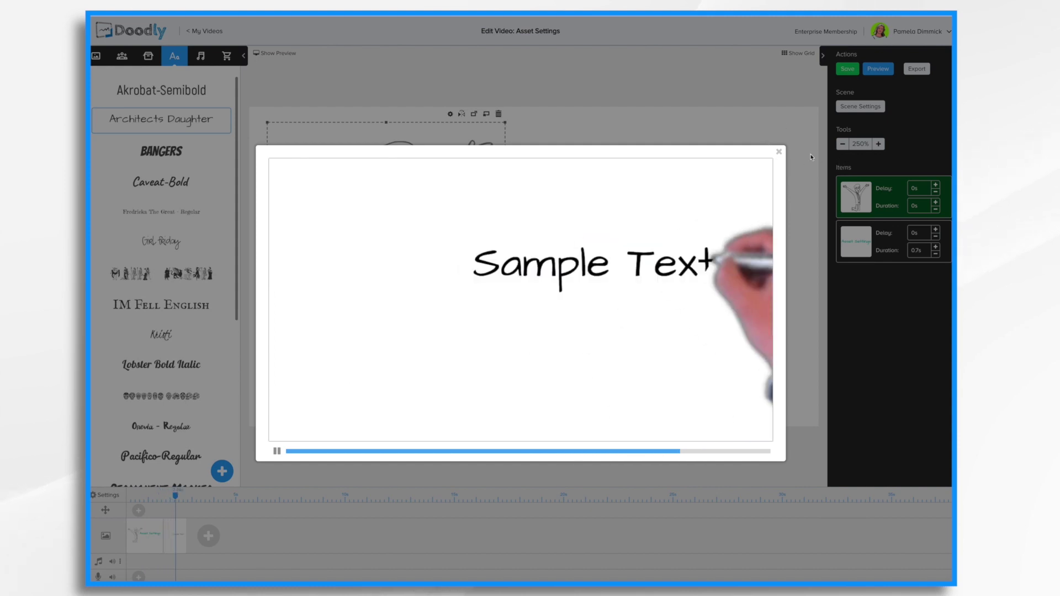
left_click(778, 153)
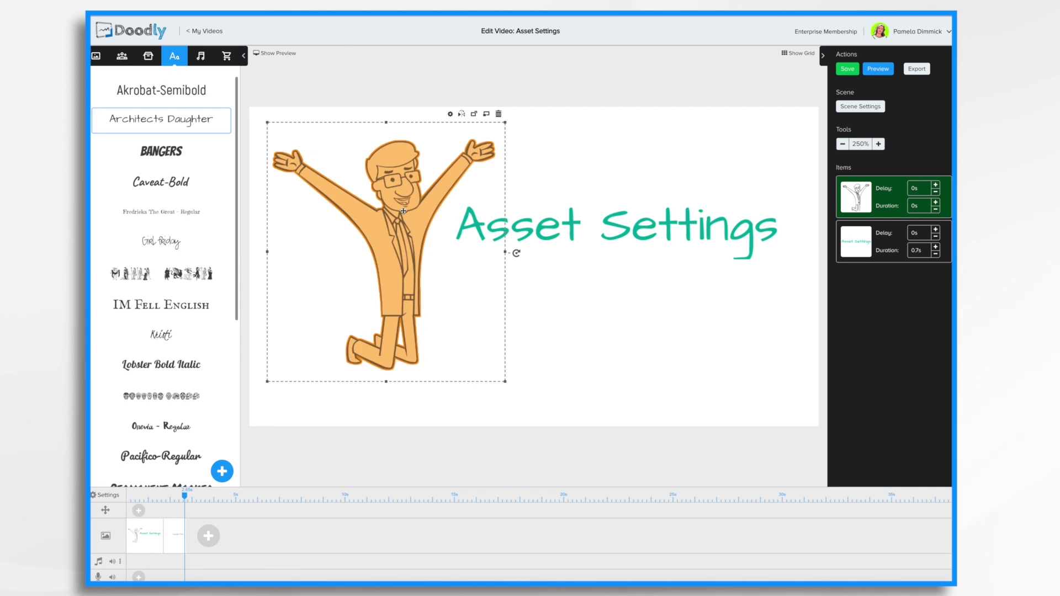
Give the cheering man a Draw 2s entrance and an Erase exit, and apply
double_click(403, 212)
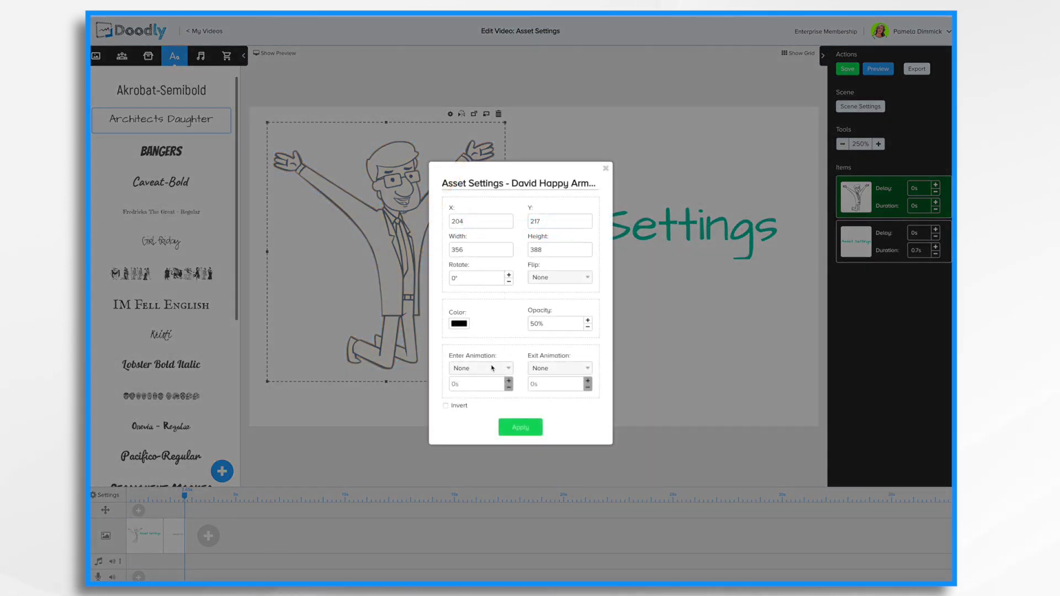
left_click(491, 368)
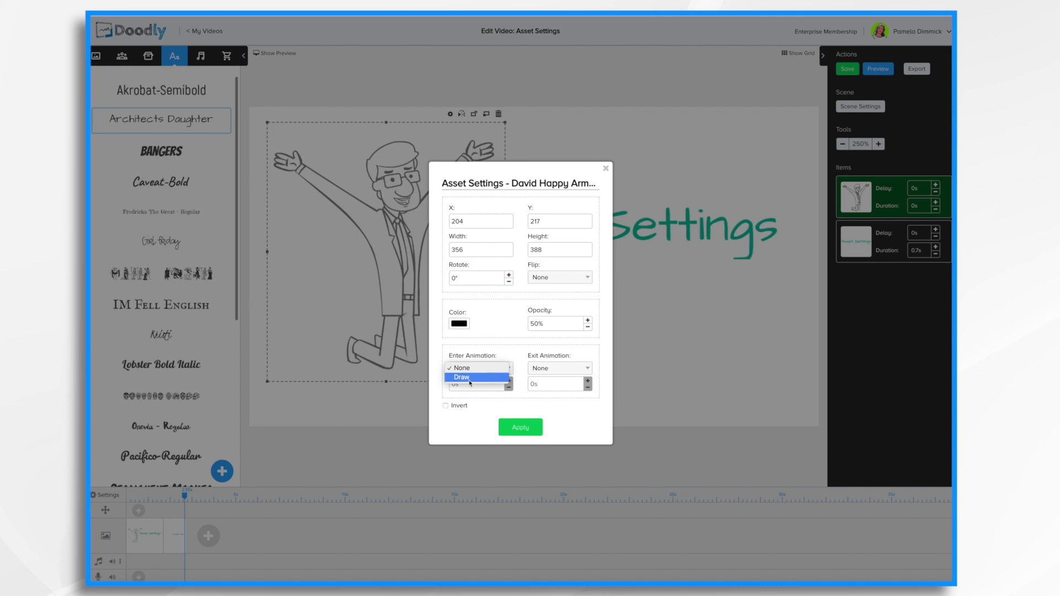
left_click(470, 380)
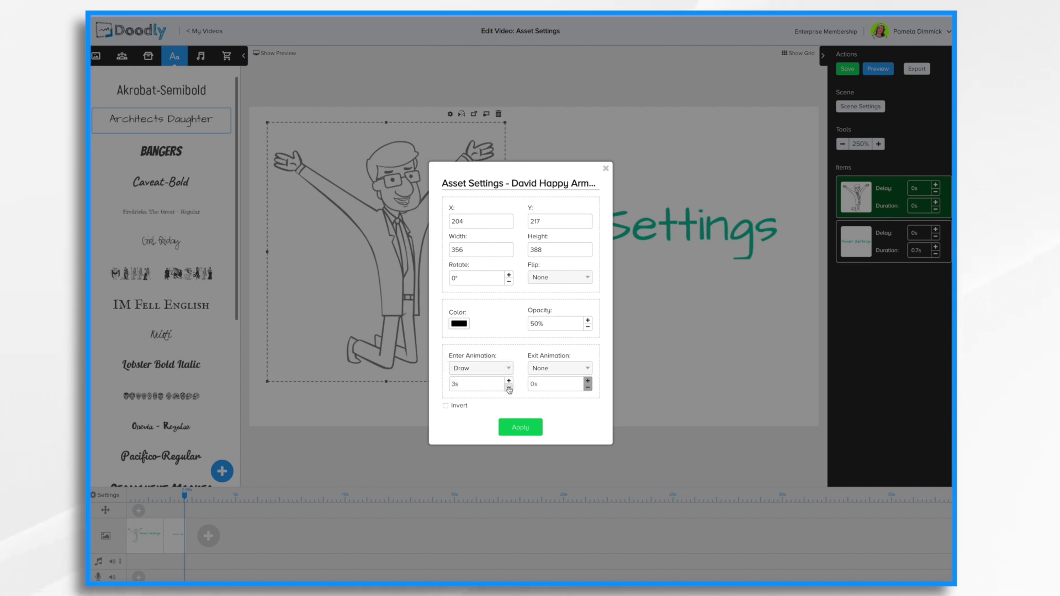
left_click(508, 388)
left_click(568, 369)
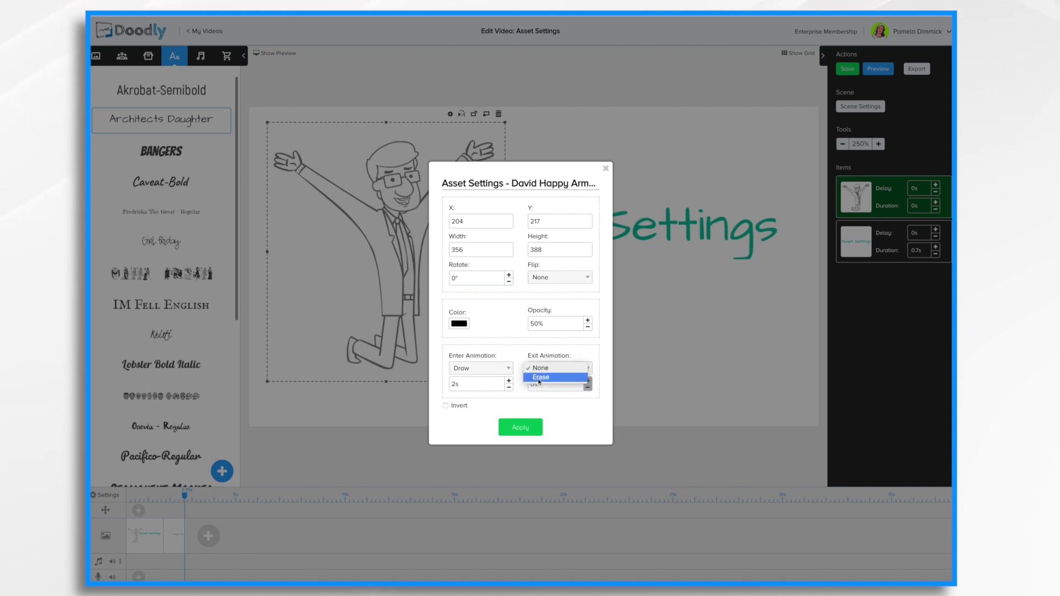
left_click(538, 379)
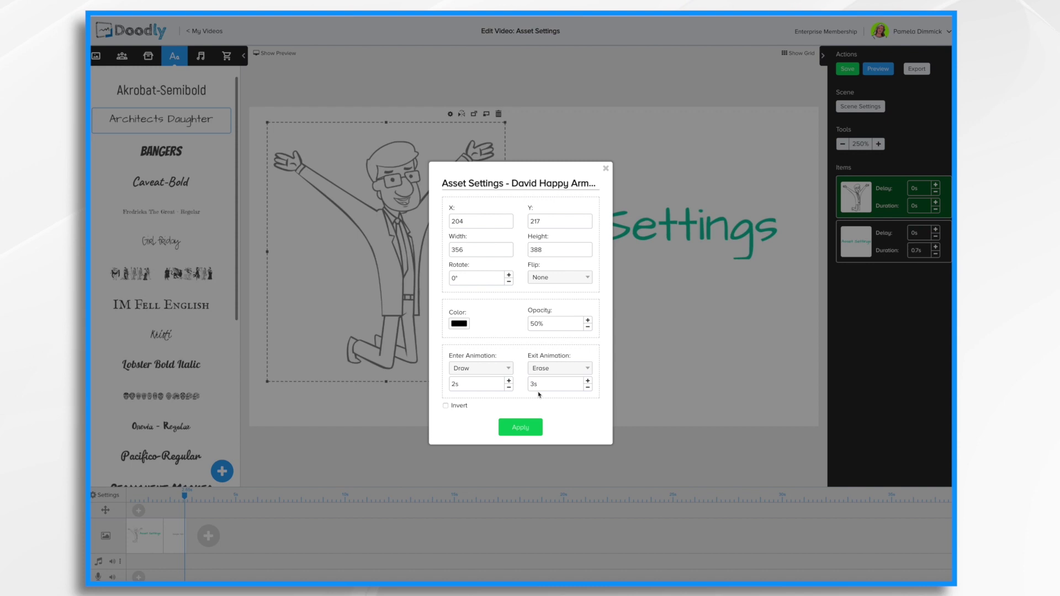
left_click(529, 428)
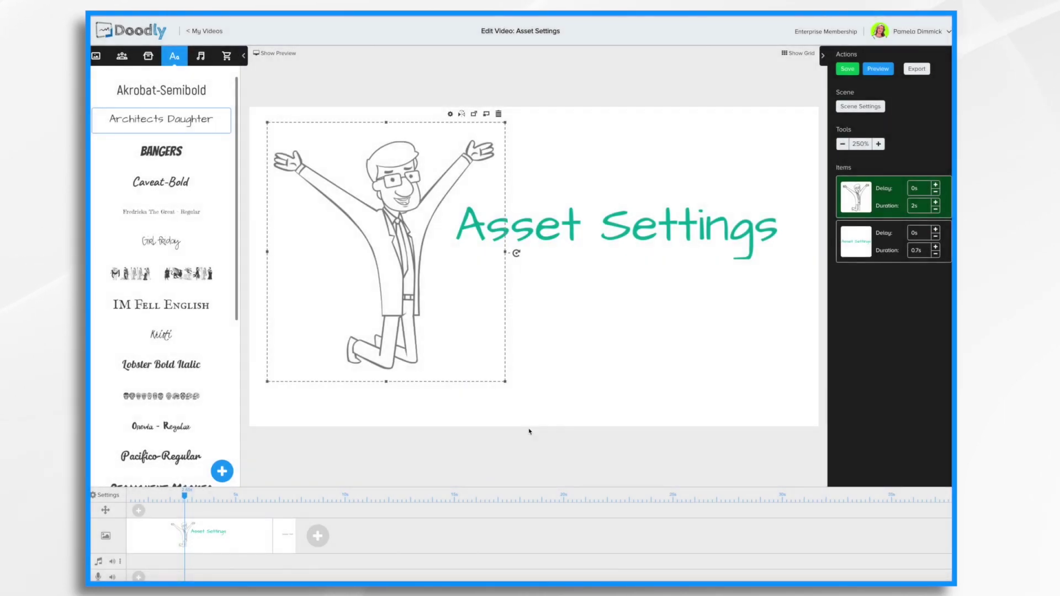
Preview the scene, then bring the character's settings back up
left_click(882, 70)
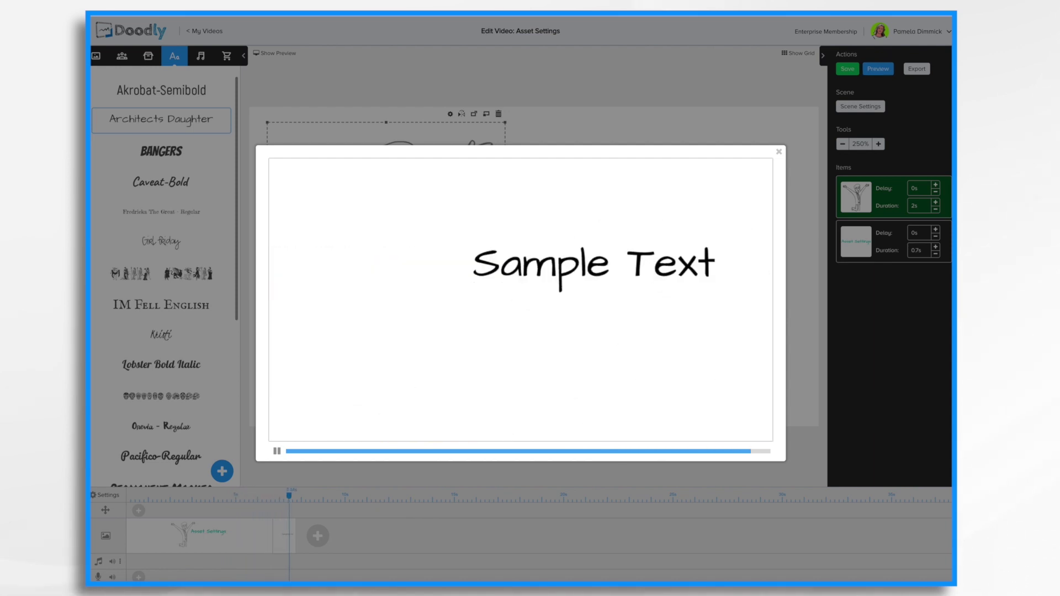
left_click(779, 152)
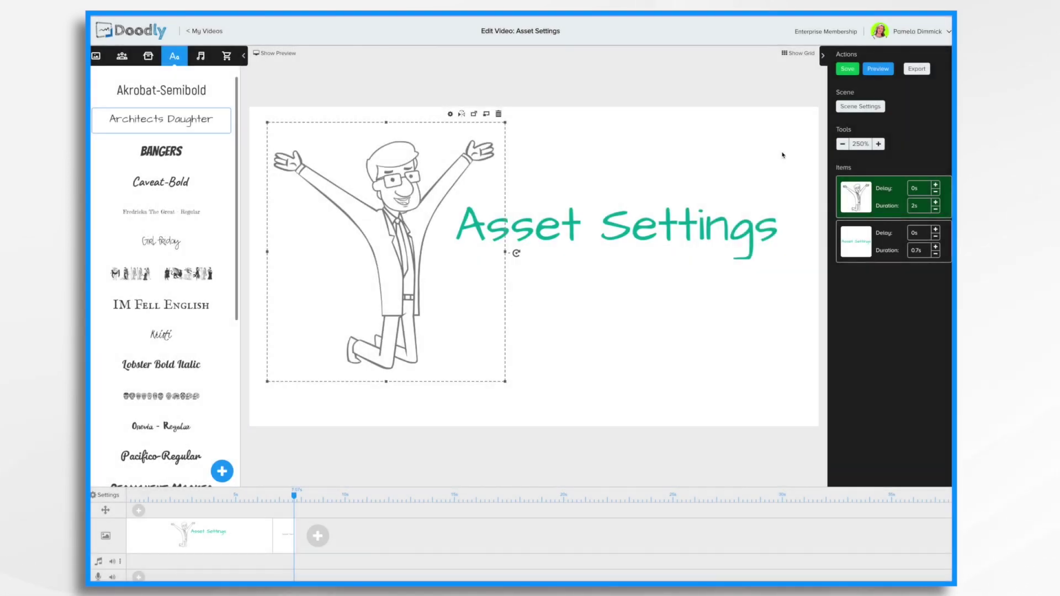
left_click(451, 115)
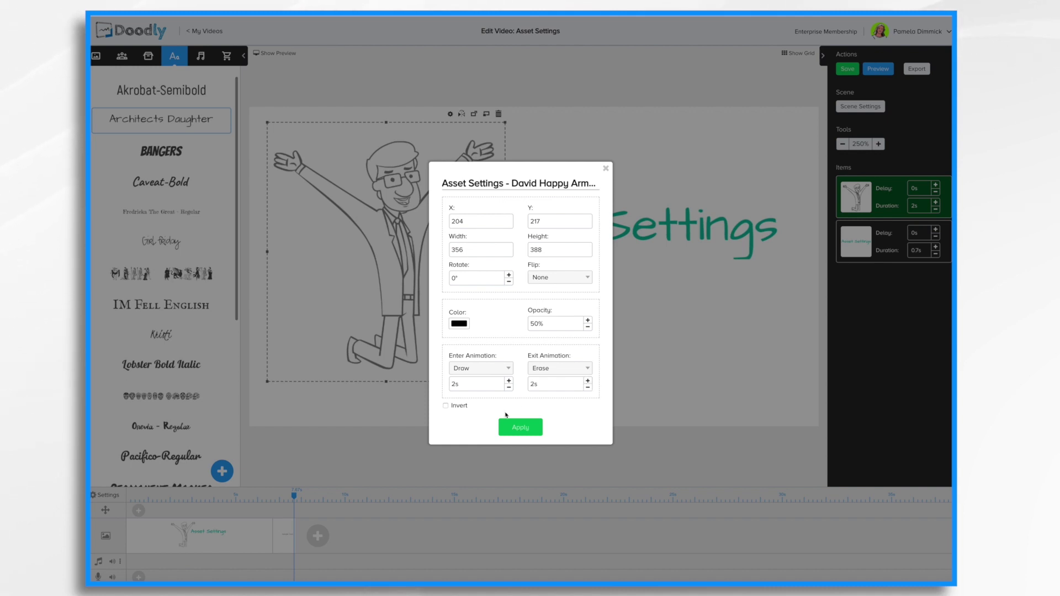
Apply the 2-second erase timing and preview the scene
left_click(519, 429)
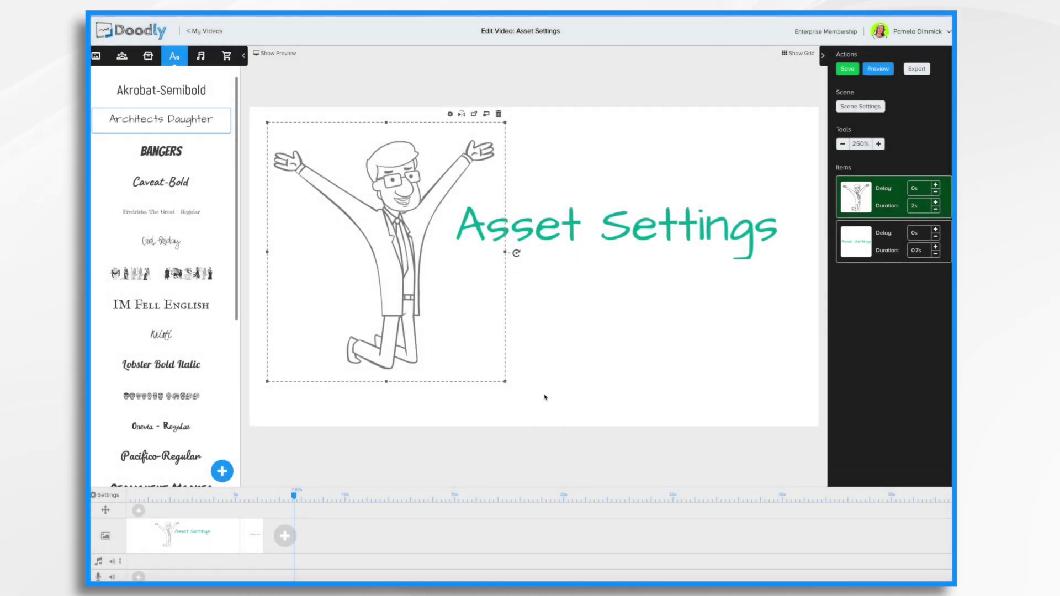
left_click(878, 69)
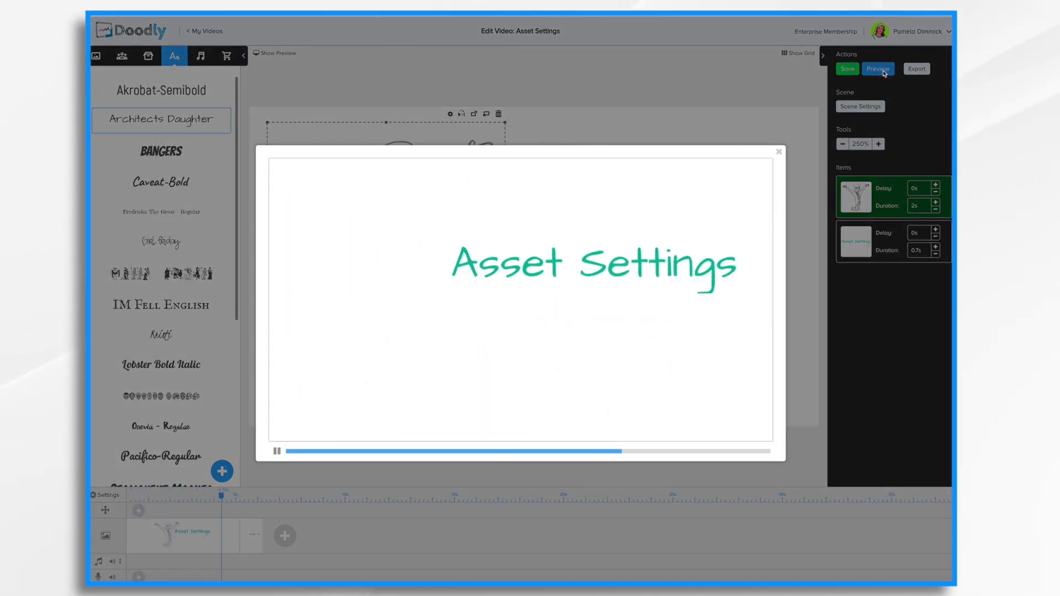
left_click(780, 153)
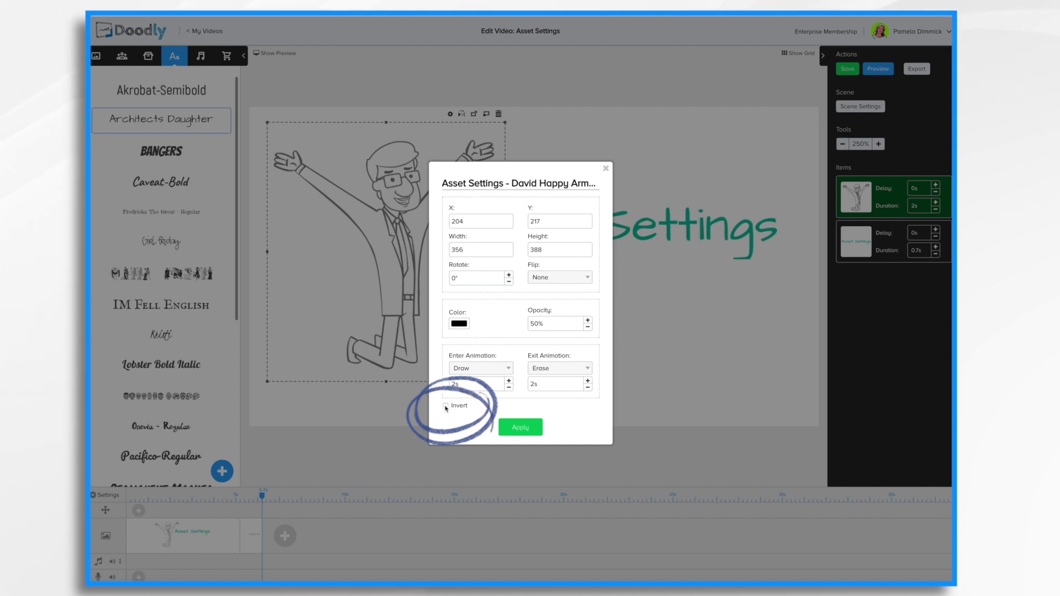
Apply Invert on the cheering man, then reapply his settings with Invert off
left_click(446, 406)
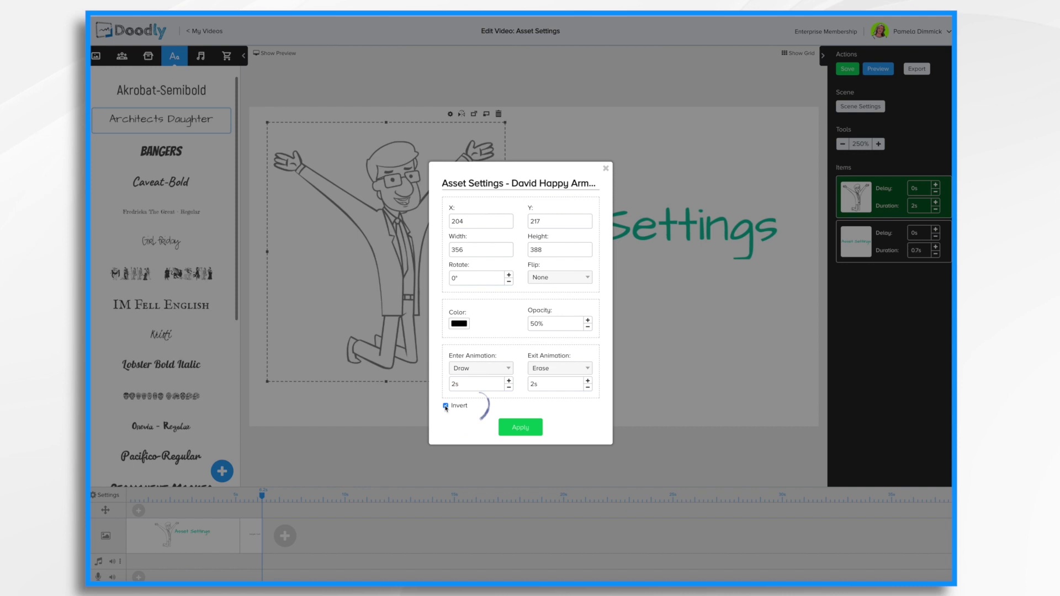
left_click(515, 429)
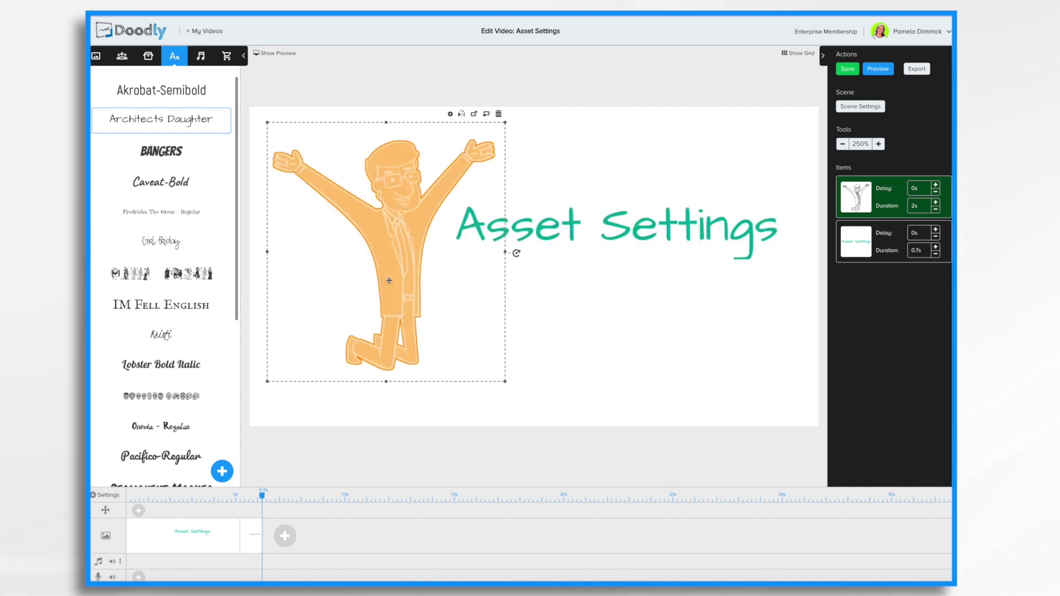
double_click(389, 282)
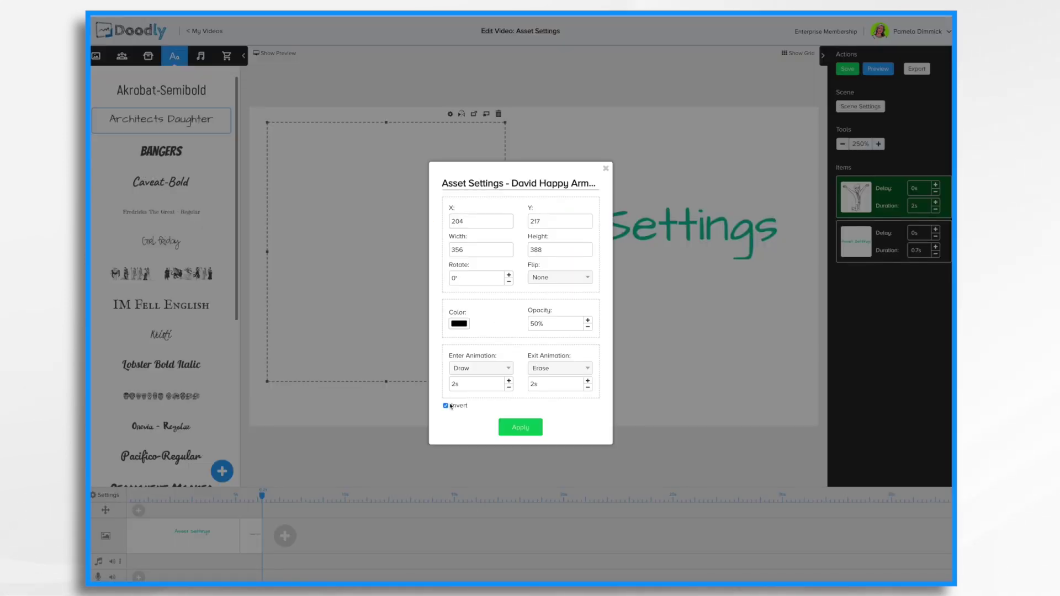
left_click(527, 430)
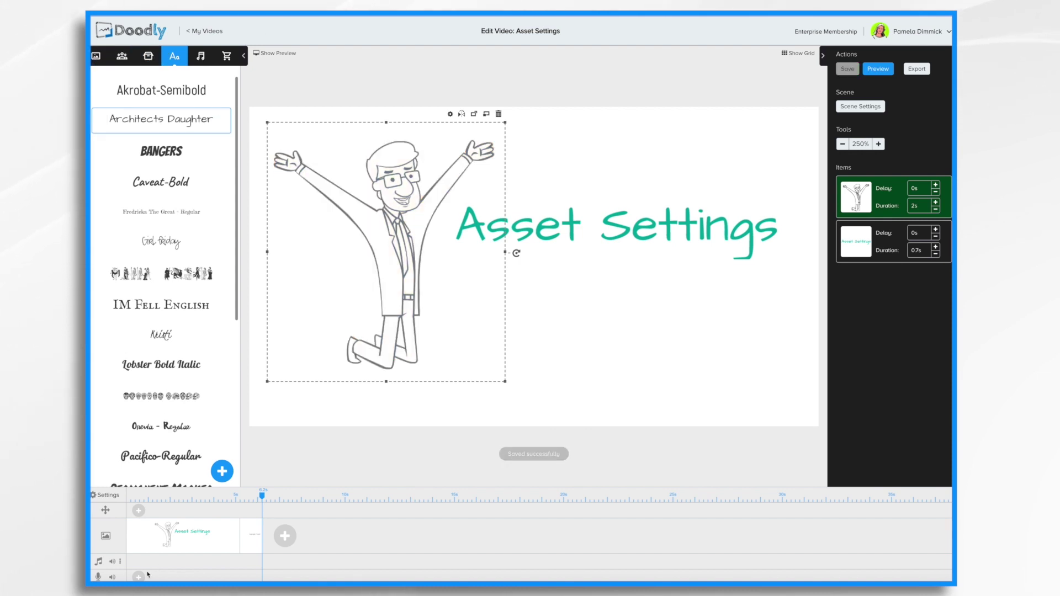
Apply the Dark Chalkboard video style and invert the cheering man to white lines
left_click(104, 494)
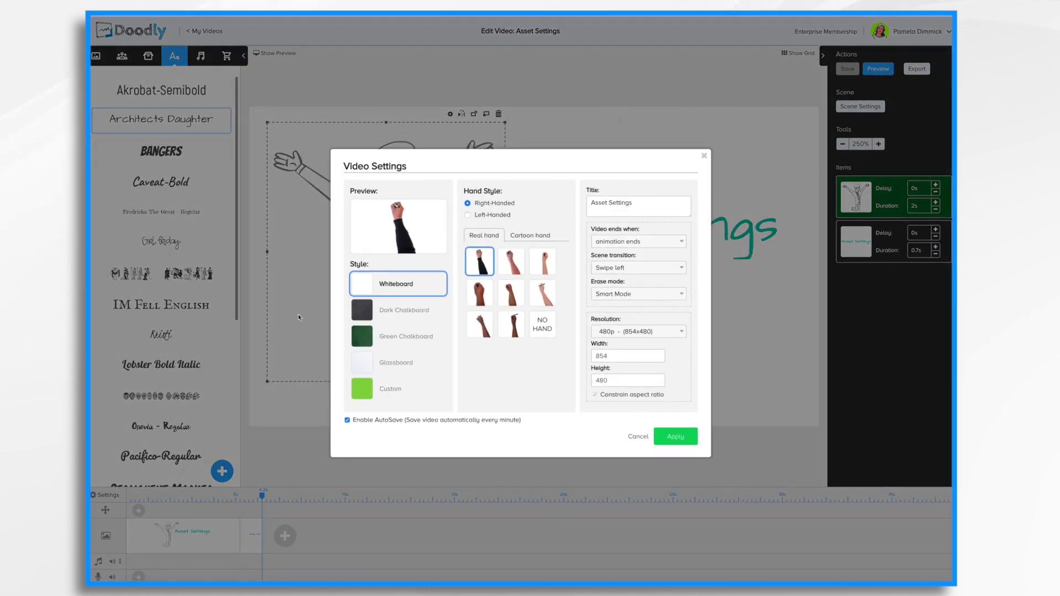
left_click(364, 314)
left_click(687, 439)
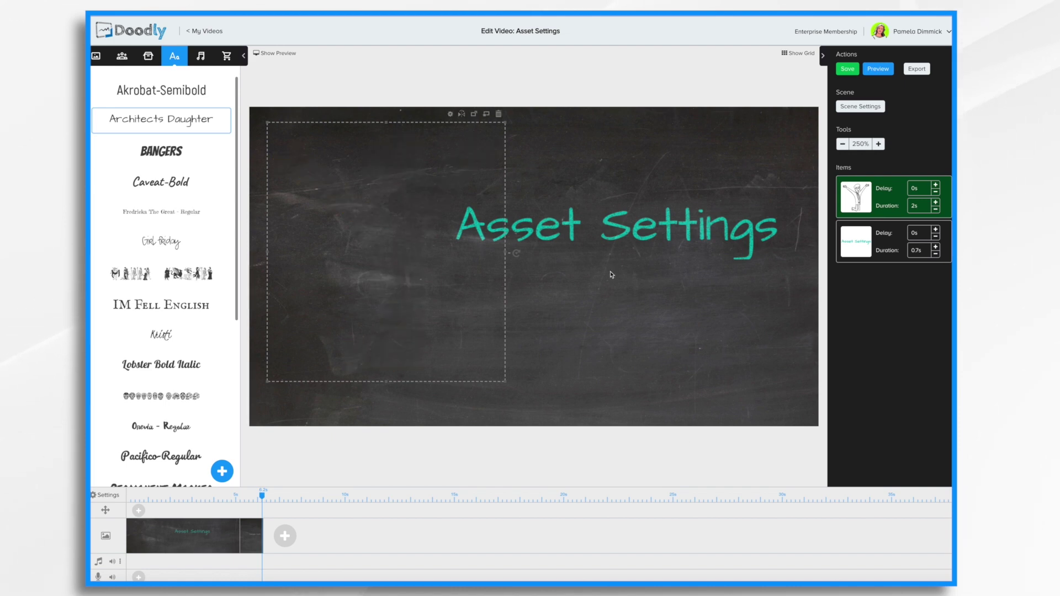
left_click(452, 114)
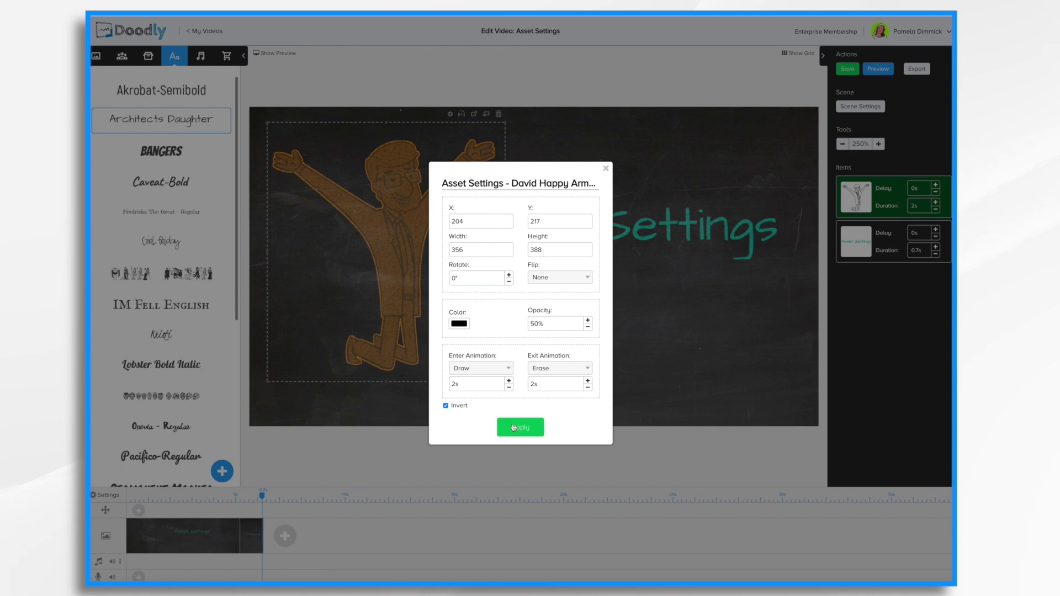
left_click(517, 430)
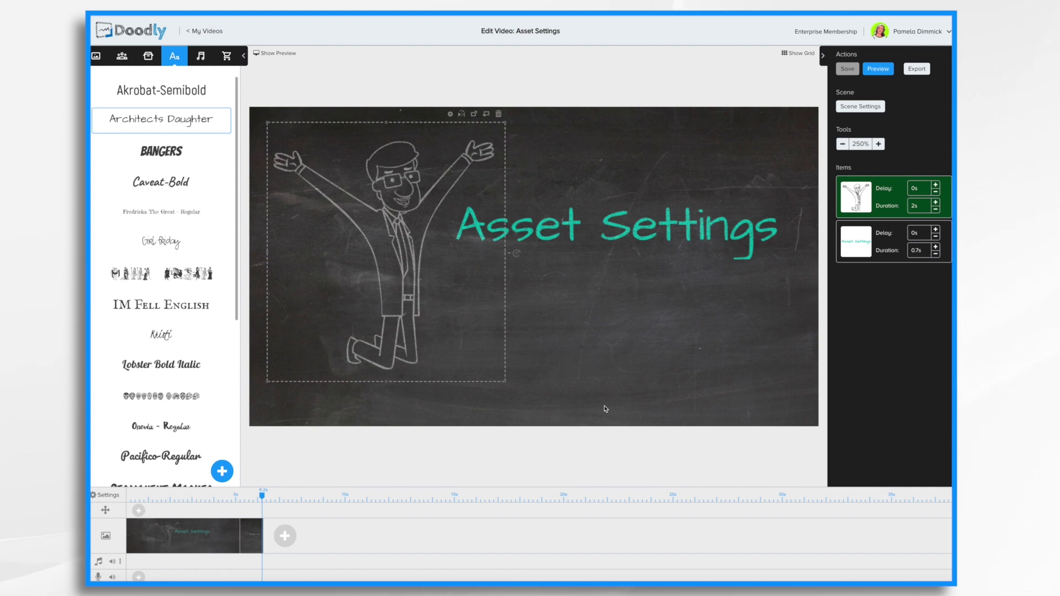
Restore the Whiteboard style, reapply the character un-inverted, and select the 'Asset Settings' text
left_click(110, 498)
left_click(674, 435)
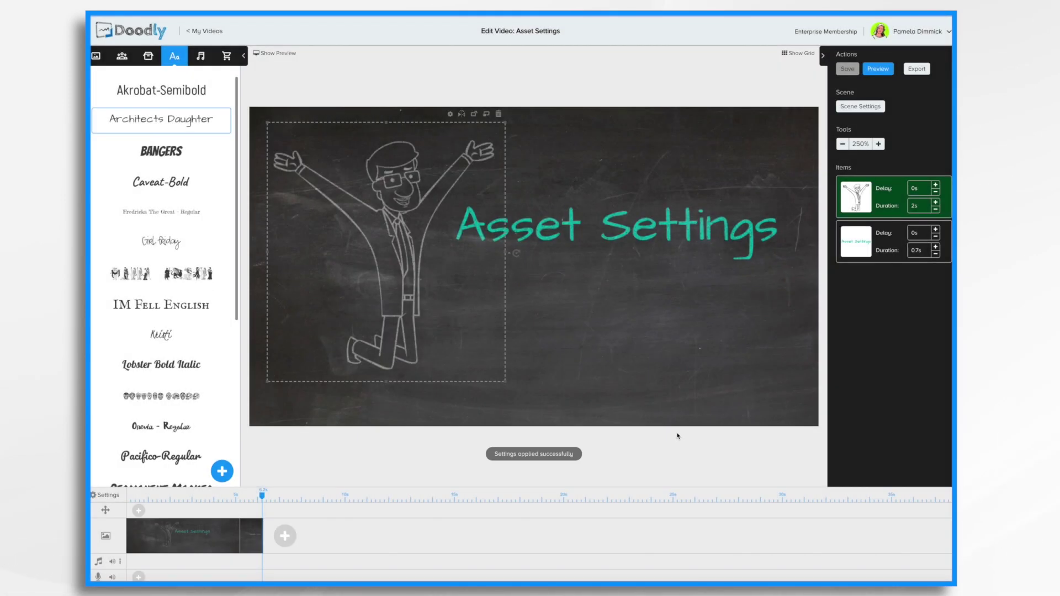
left_click(450, 114)
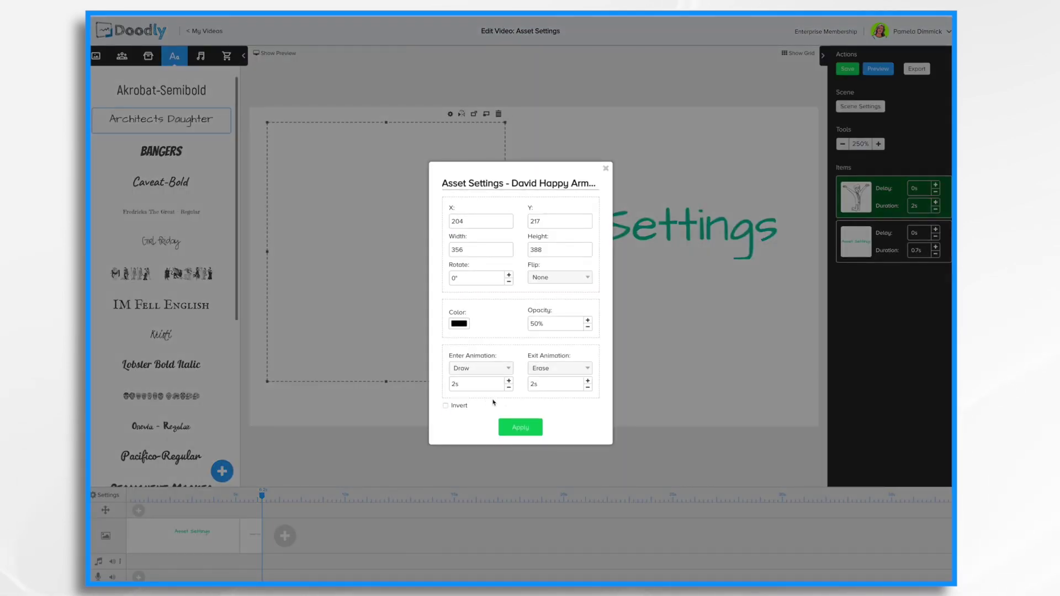
left_click(519, 427)
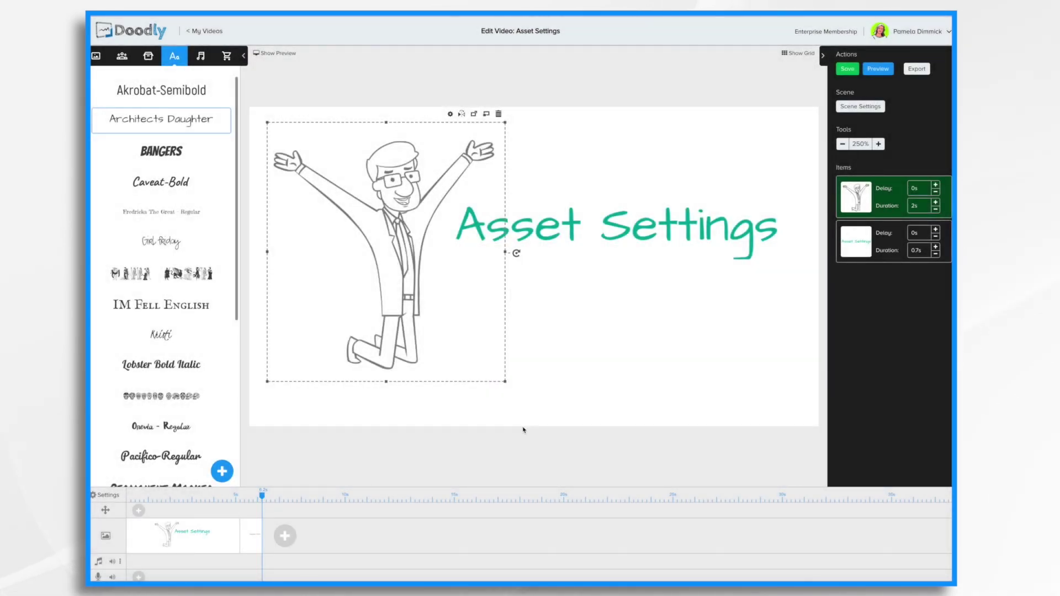
left_click(617, 225)
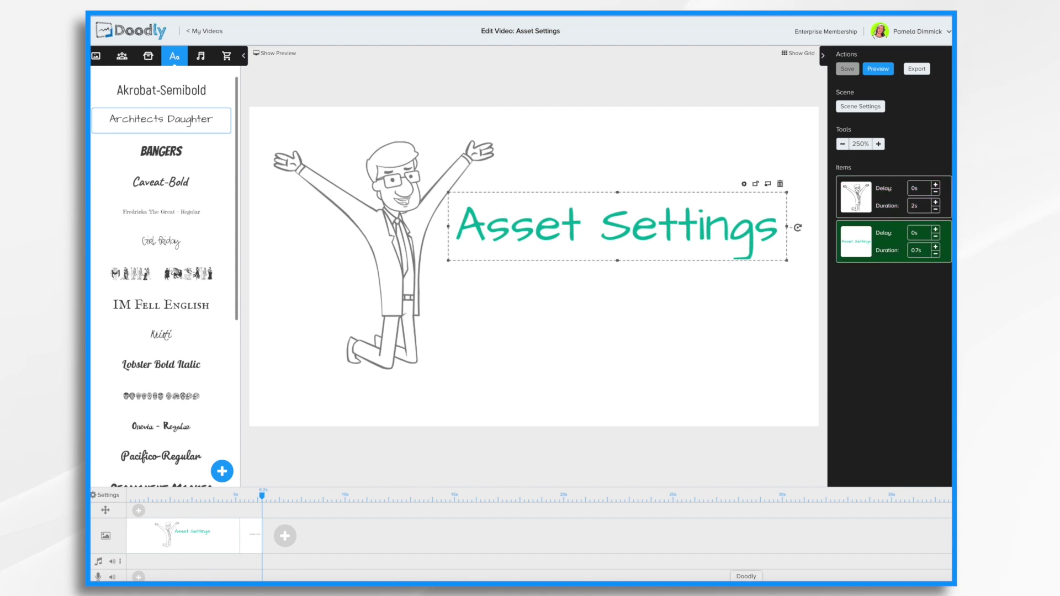